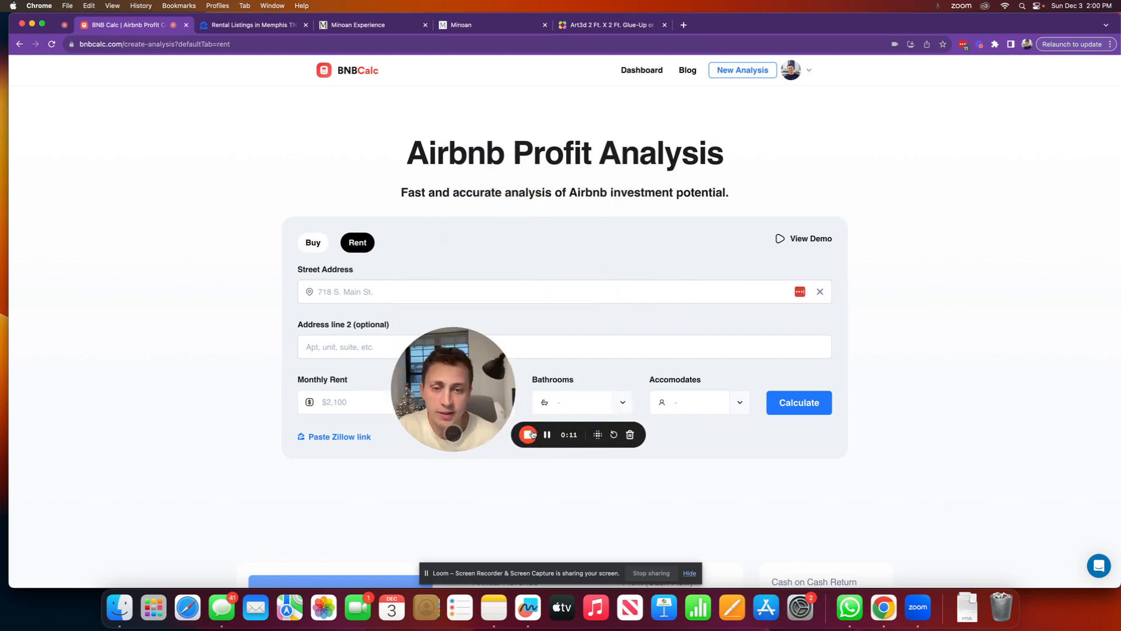
Switch to Zillow, open the $1,500/mo three-bedroom house rental in East Memphis, and copy its street address
{"action": "left_click_drag", "start_coordinate": [446, 362], "coordinate": [925, 193]}
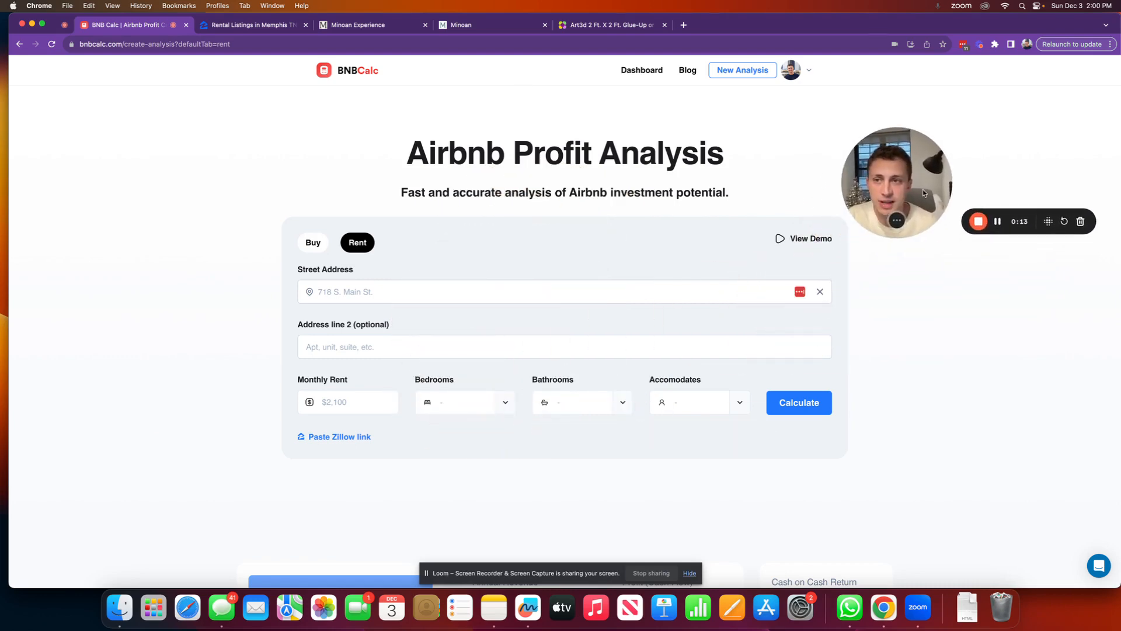
{"action": "left_click", "coordinate": [268, 26]}
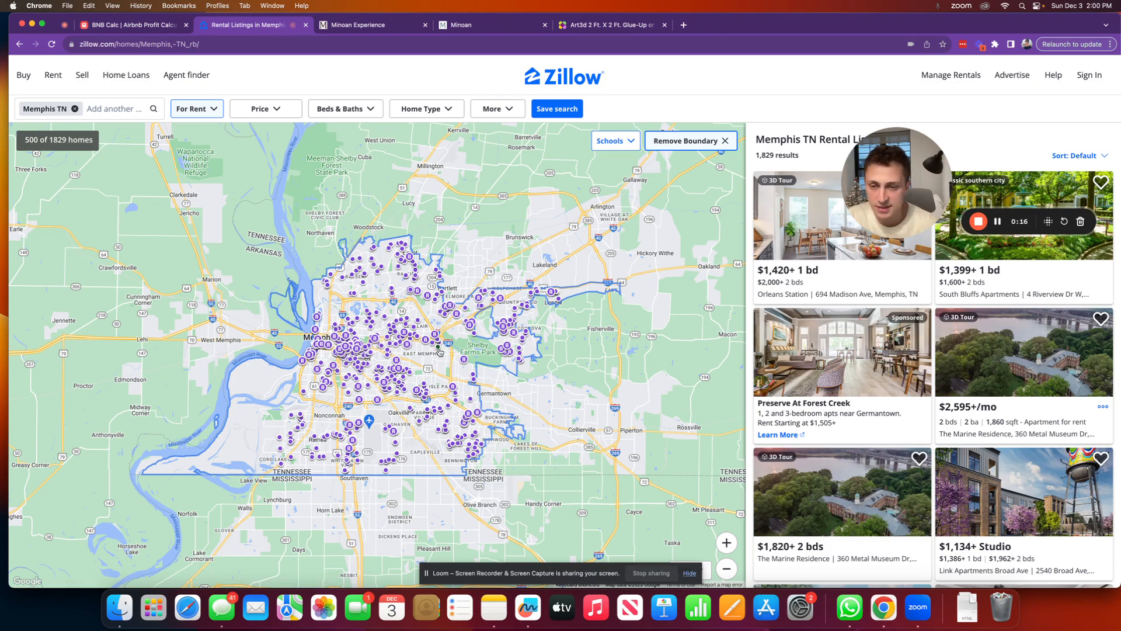
{"action": "mouse_move", "coordinate": [441, 351]}
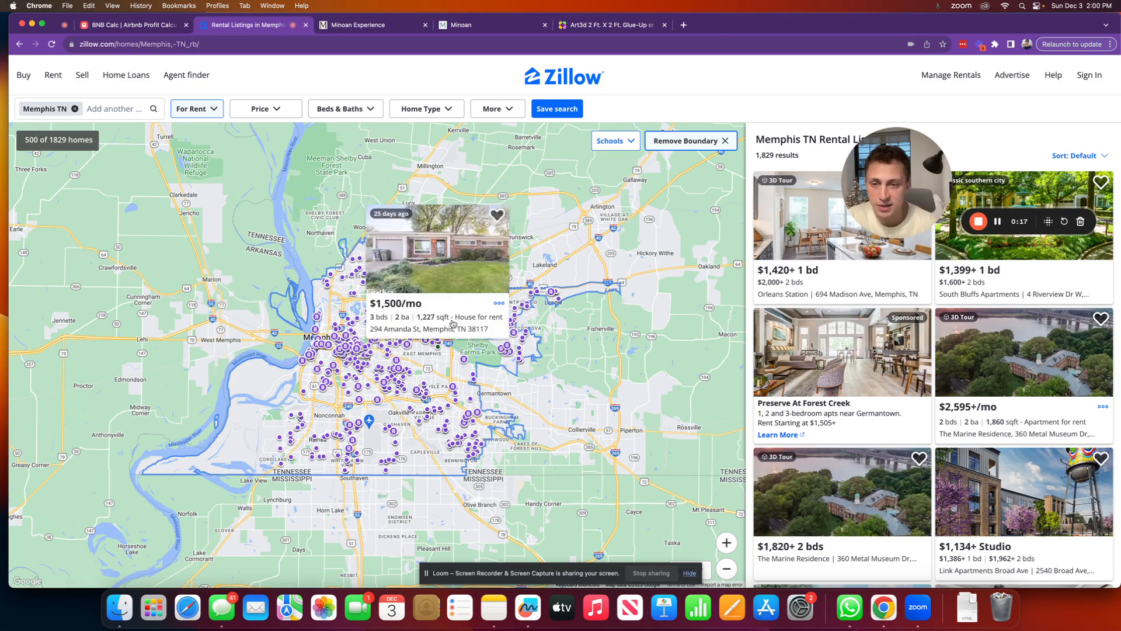
{"action": "left_click", "coordinate": [453, 272]}
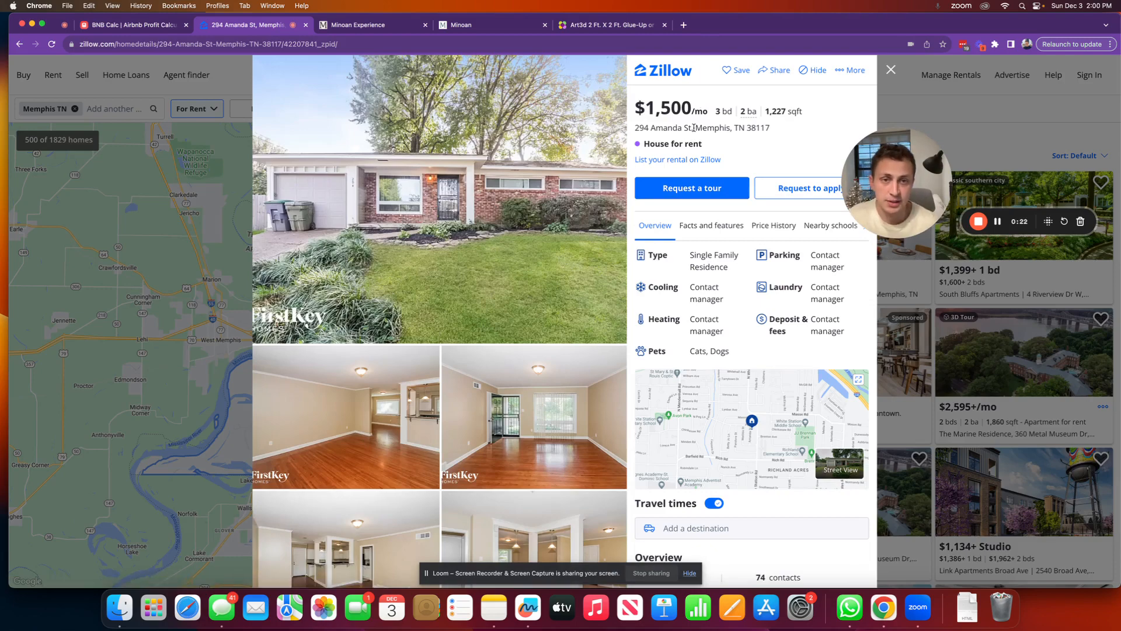
{"action": "triple_click", "coordinate": [694, 127]}
{"action": "key", "text": "super+c"}
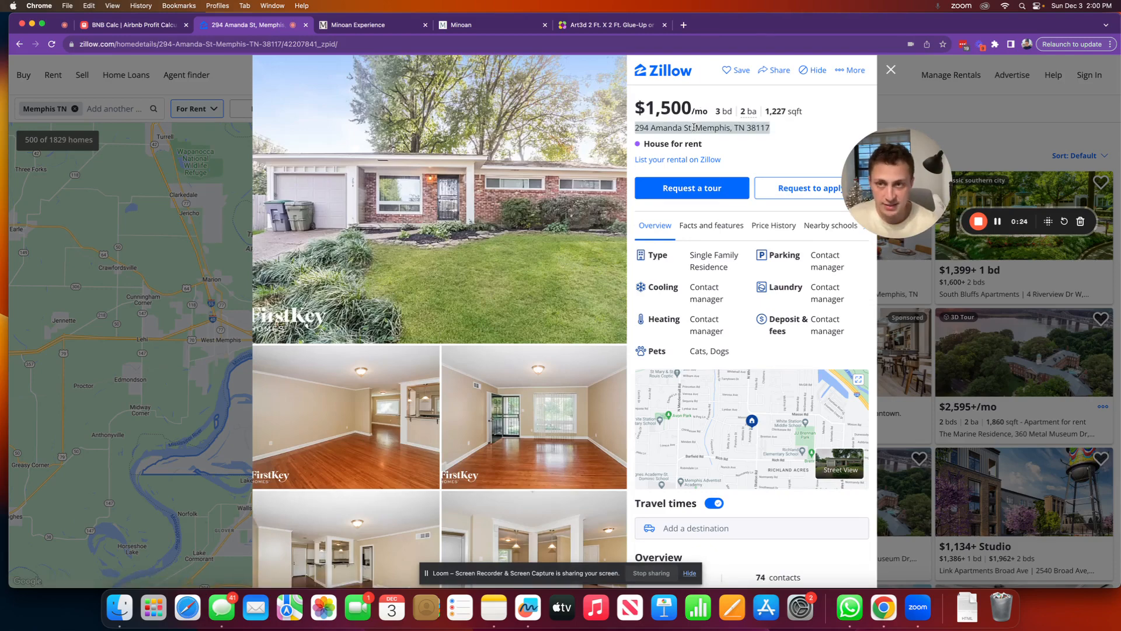
In BNBCalc, fill in the rental analysis's street address with the copied property address and accept the matching suggestion
{"action": "left_click", "coordinate": [129, 25]}
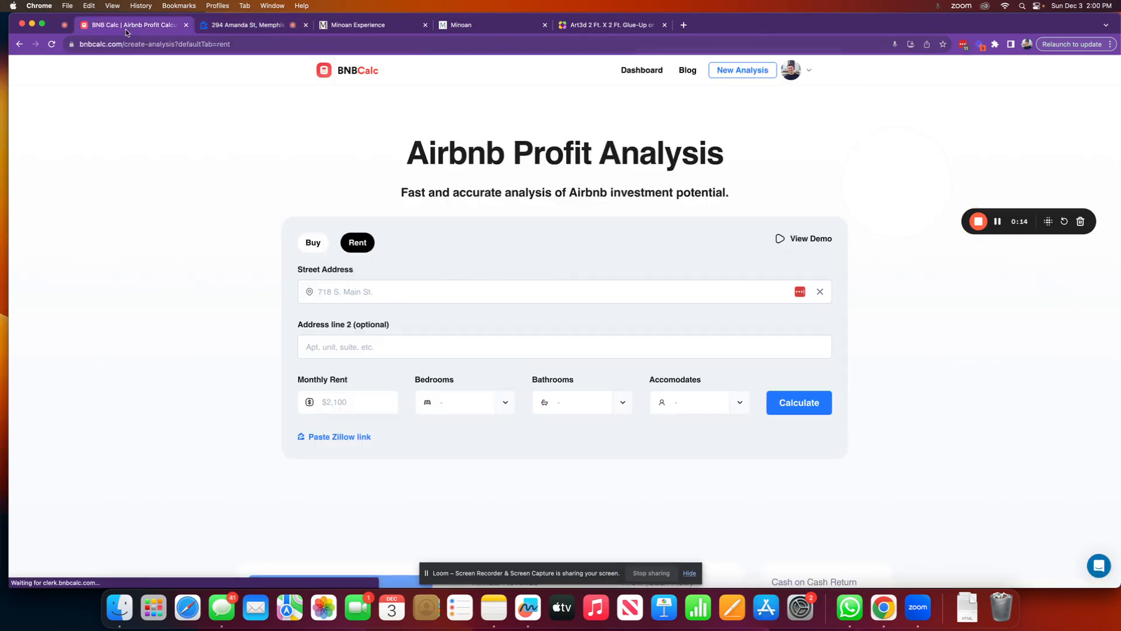
{"action": "left_click", "coordinate": [348, 292]}
{"action": "key", "text": "super+v"}
{"action": "left_click", "coordinate": [343, 326]}
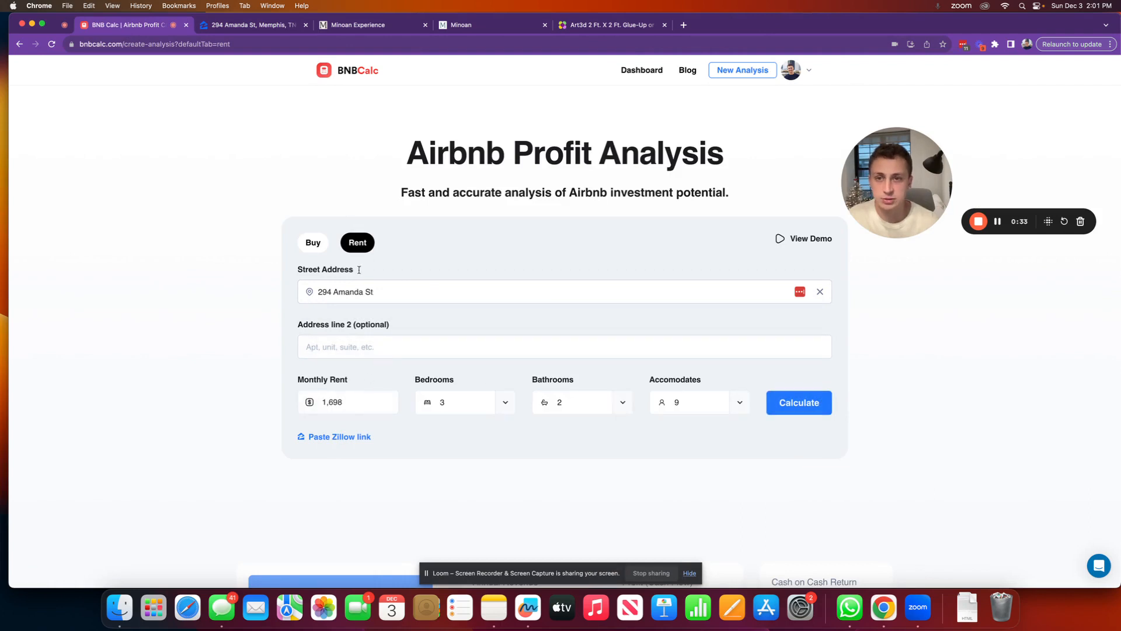
Set the monthly rent to $1,500, matching the Zillow listing, and calculate the Airbnb profit analysis
{"action": "double_click", "coordinate": [343, 403]}
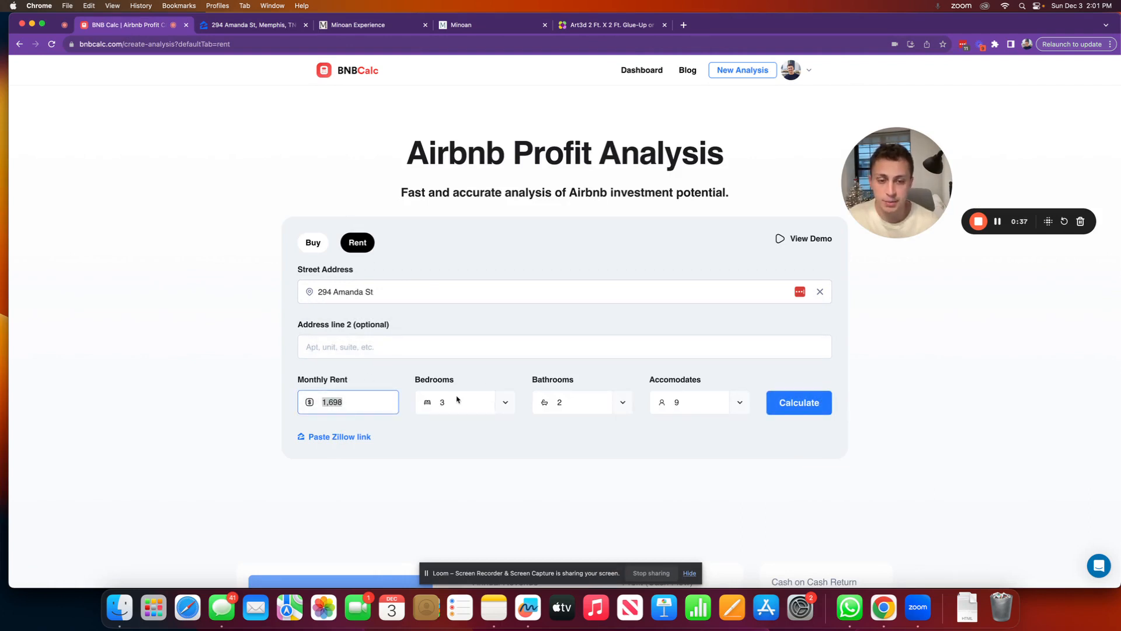
{"action": "left_click", "coordinate": [257, 25]}
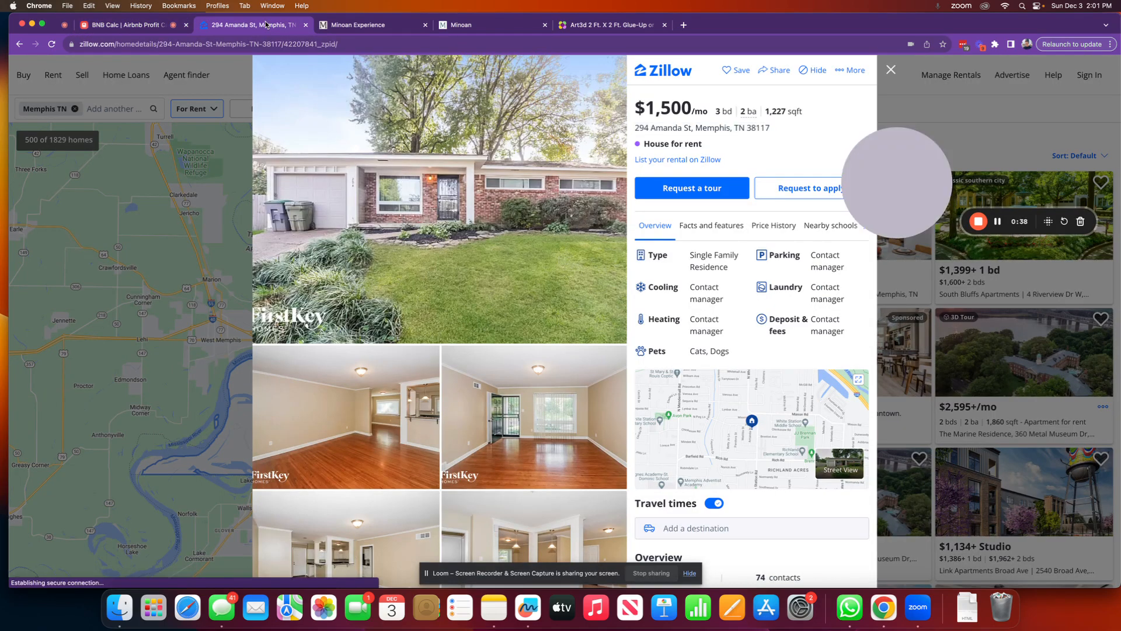
{"action": "left_click", "coordinate": [146, 26]}
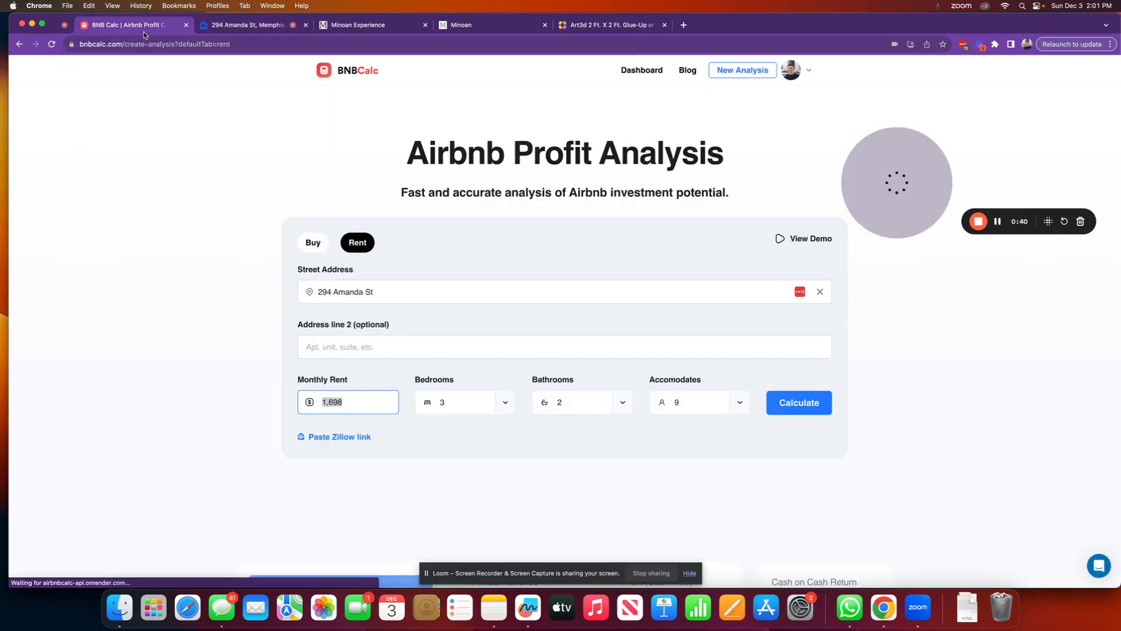
{"action": "type", "text": "1,500"}
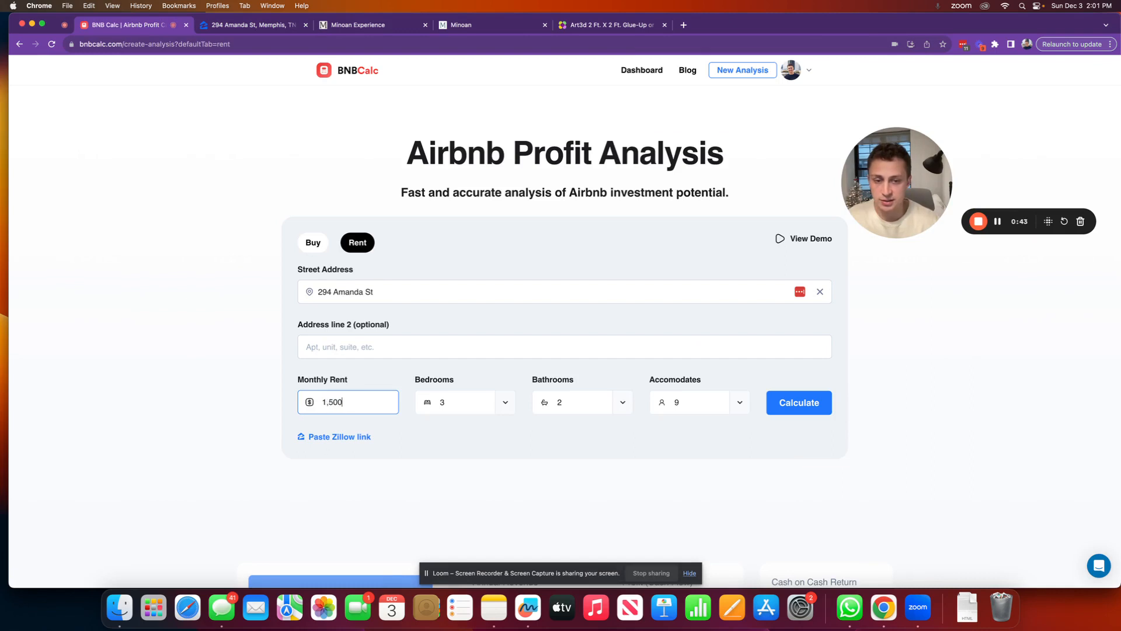
{"action": "left_click", "coordinate": [812, 409]}
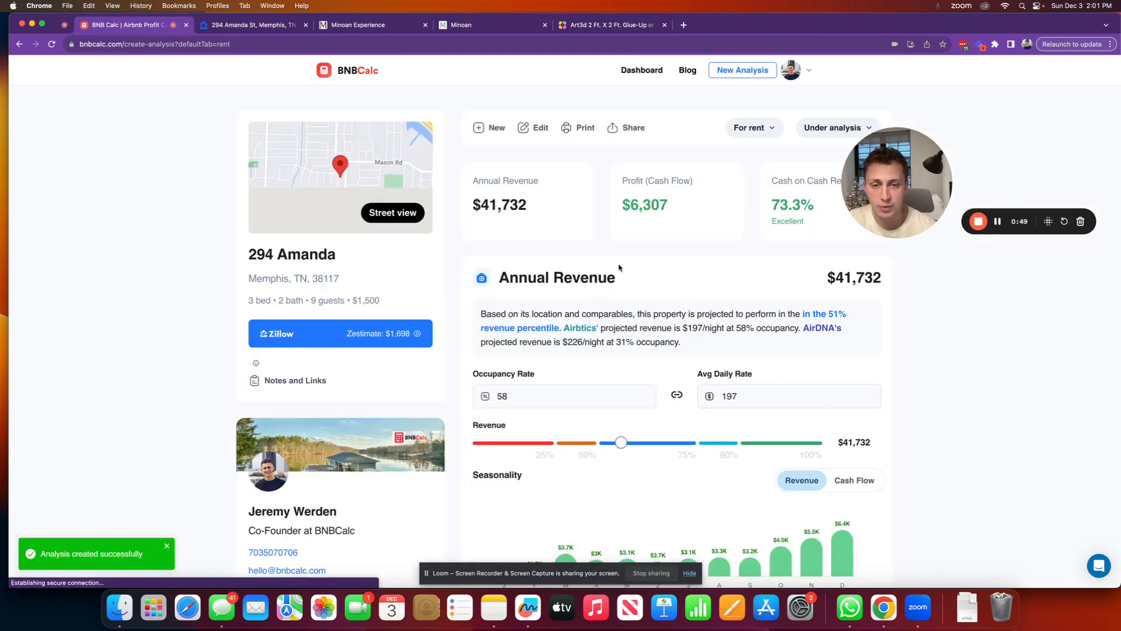
Review the annual revenue projection and adjust the projected revenue to $35,264, just above the 50% mark
{"action": "scroll", "coordinate": [625, 257], "scroll_direction": "down", "scroll_amount": 3}
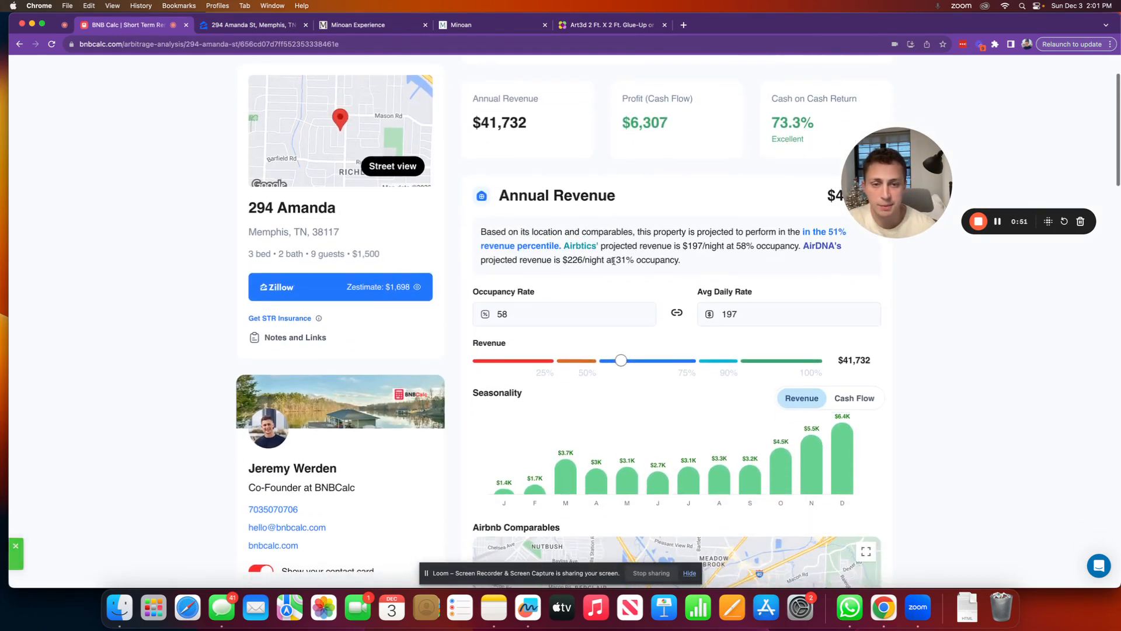
{"action": "scroll", "coordinate": [613, 261], "scroll_direction": "down", "scroll_amount": 1}
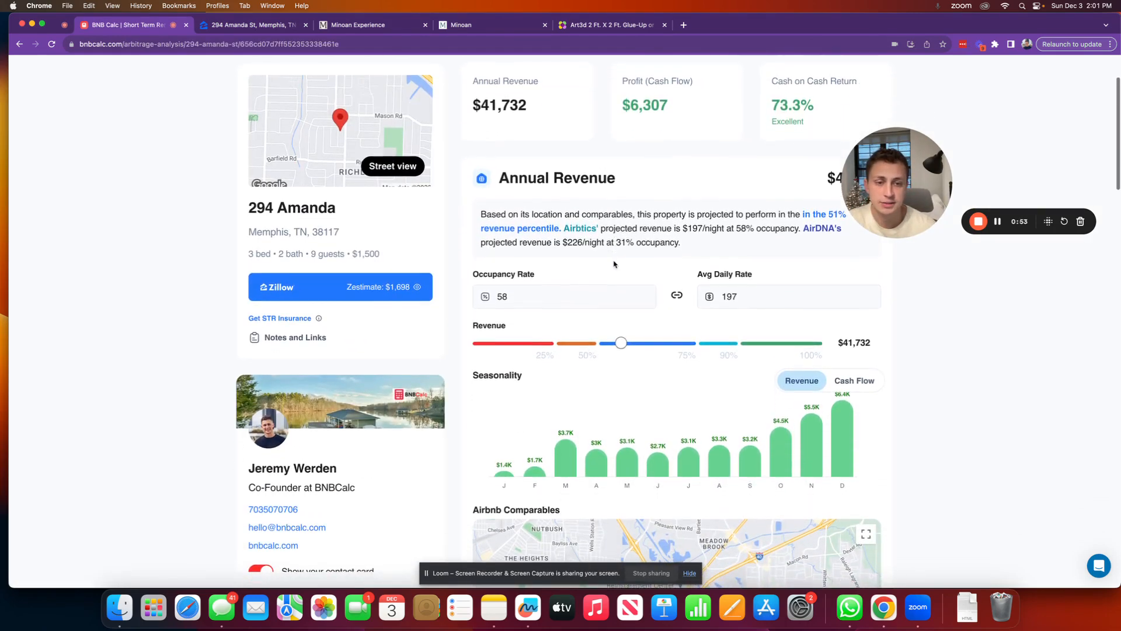
{"action": "scroll", "coordinate": [747, 287], "scroll_direction": "down", "scroll_amount": 1}
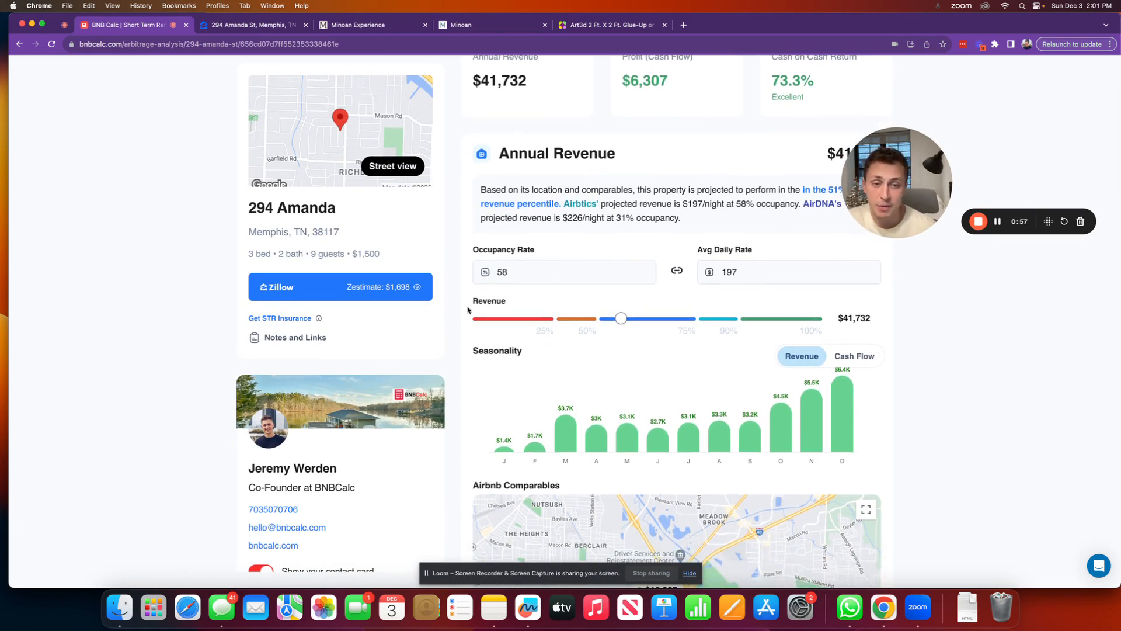
{"action": "scroll", "coordinate": [601, 354], "scroll_direction": "down", "scroll_amount": 2}
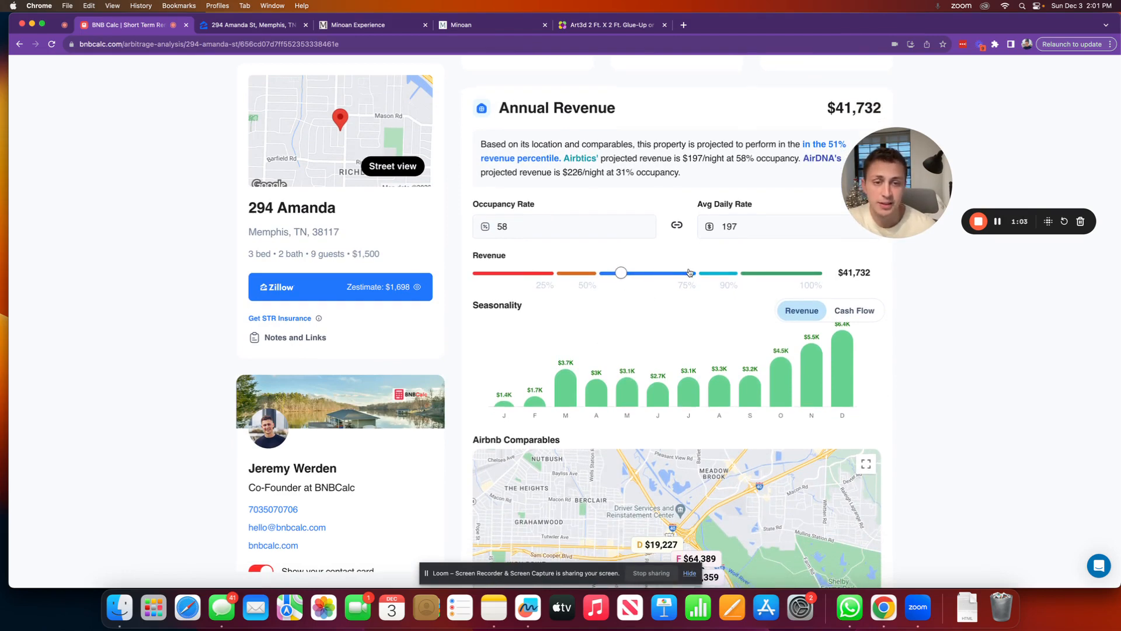
{"action": "scroll", "coordinate": [689, 272], "scroll_direction": "down", "scroll_amount": 1}
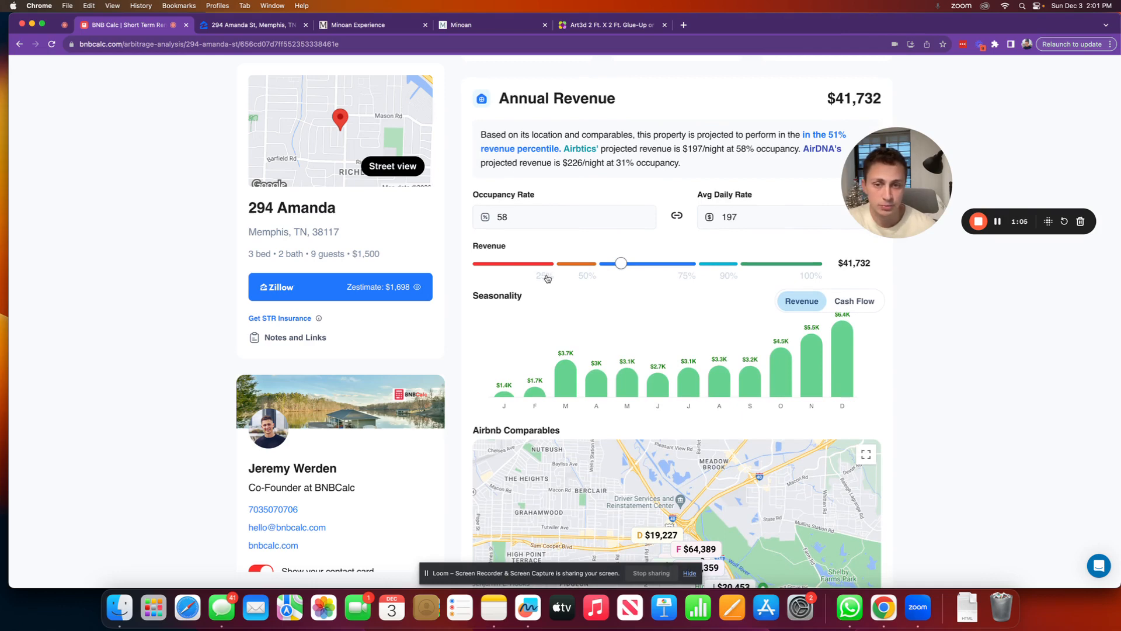
{"action": "scroll", "coordinate": [547, 278], "scroll_direction": "down", "scroll_amount": 1}
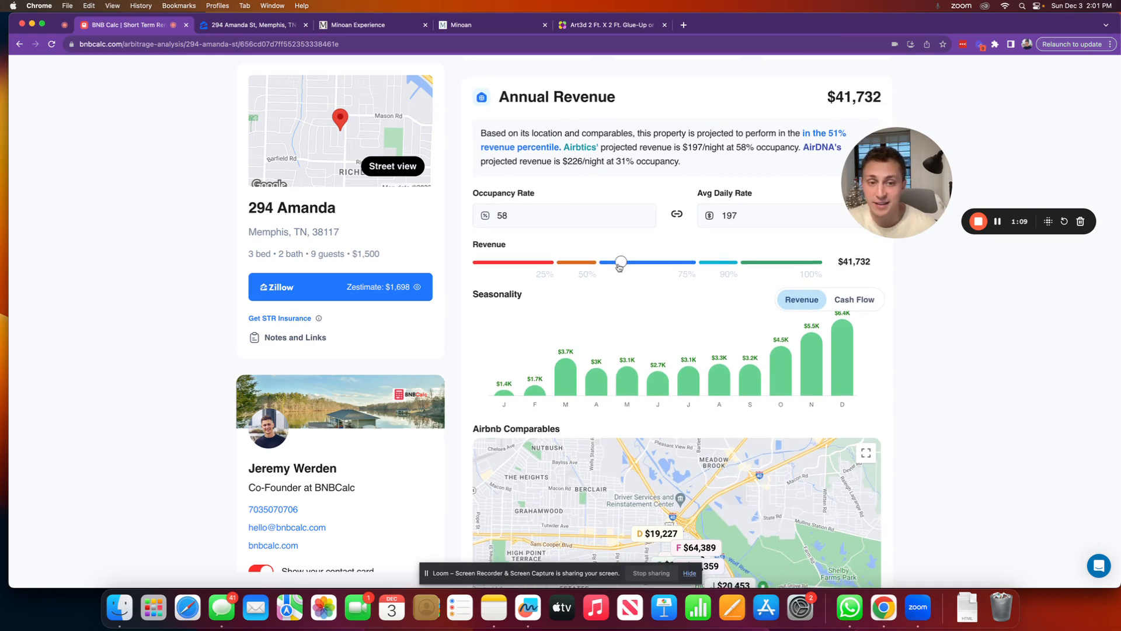
{"action": "left_click_drag", "start_coordinate": [620, 267], "coordinate": [559, 263]}
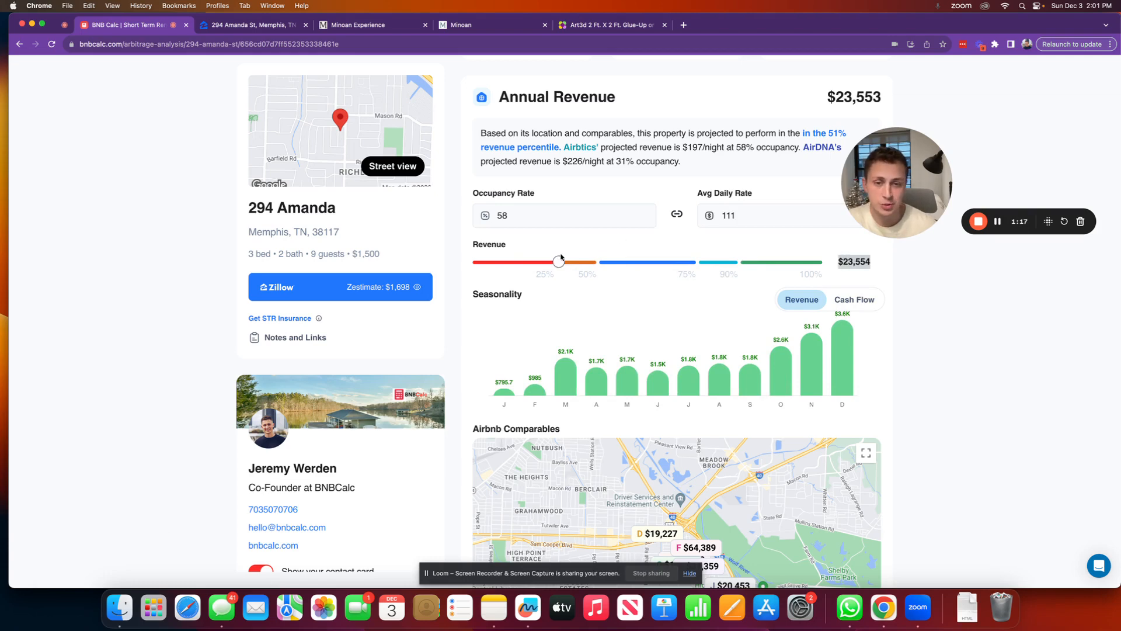
{"action": "left_click_drag", "start_coordinate": [561, 257], "coordinate": [598, 262]}
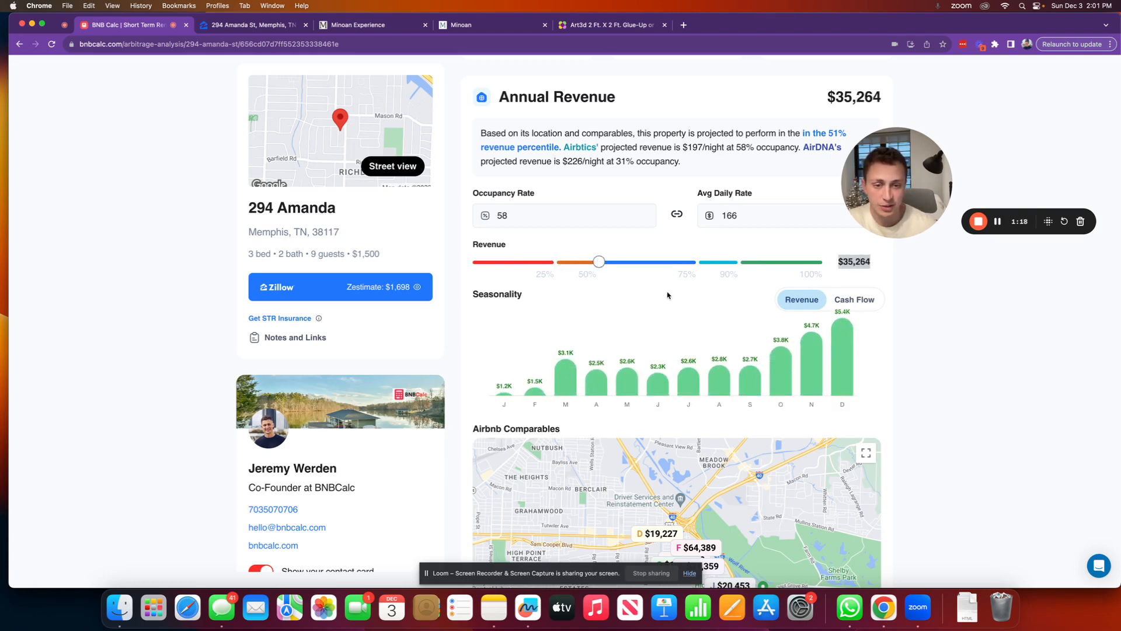
Examine the monthly seasonality chart and the Airbnb comparables on the map and in the table below it
{"action": "scroll", "coordinate": [668, 295], "scroll_direction": "down", "scroll_amount": 1}
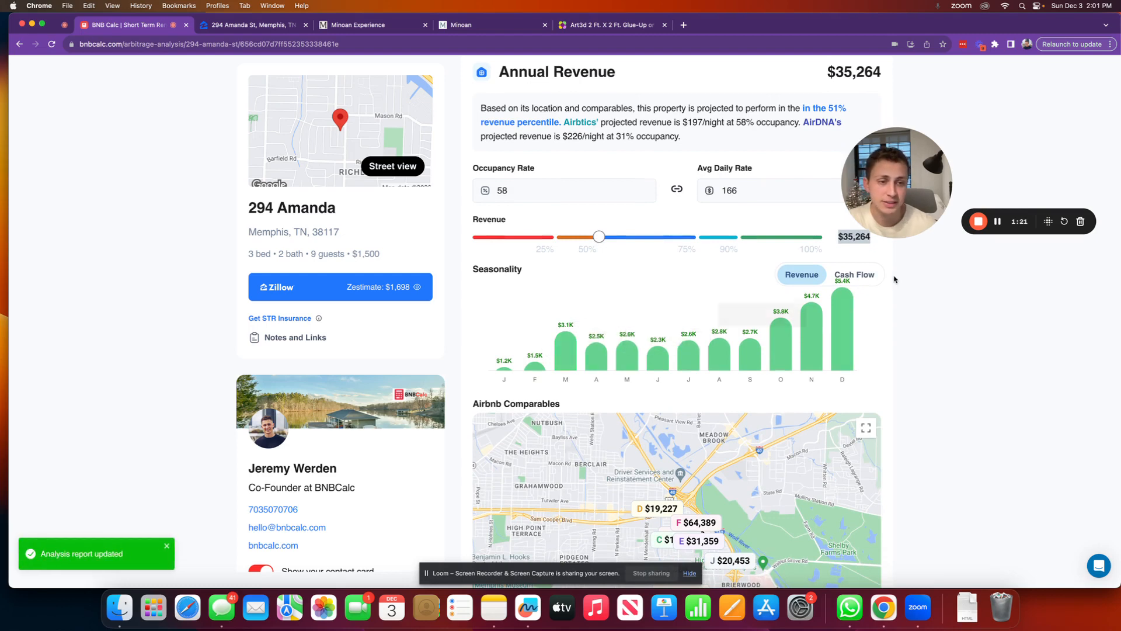
{"action": "scroll", "coordinate": [864, 233], "scroll_direction": "down", "scroll_amount": 6}
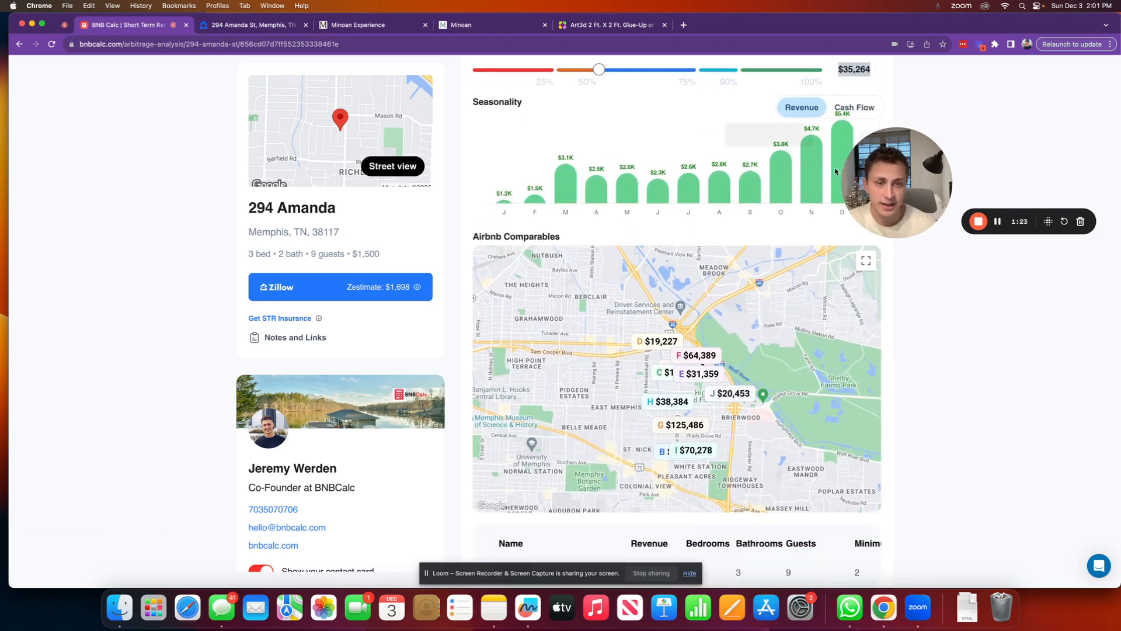
{"action": "scroll", "coordinate": [628, 257], "scroll_direction": "down", "scroll_amount": 4}
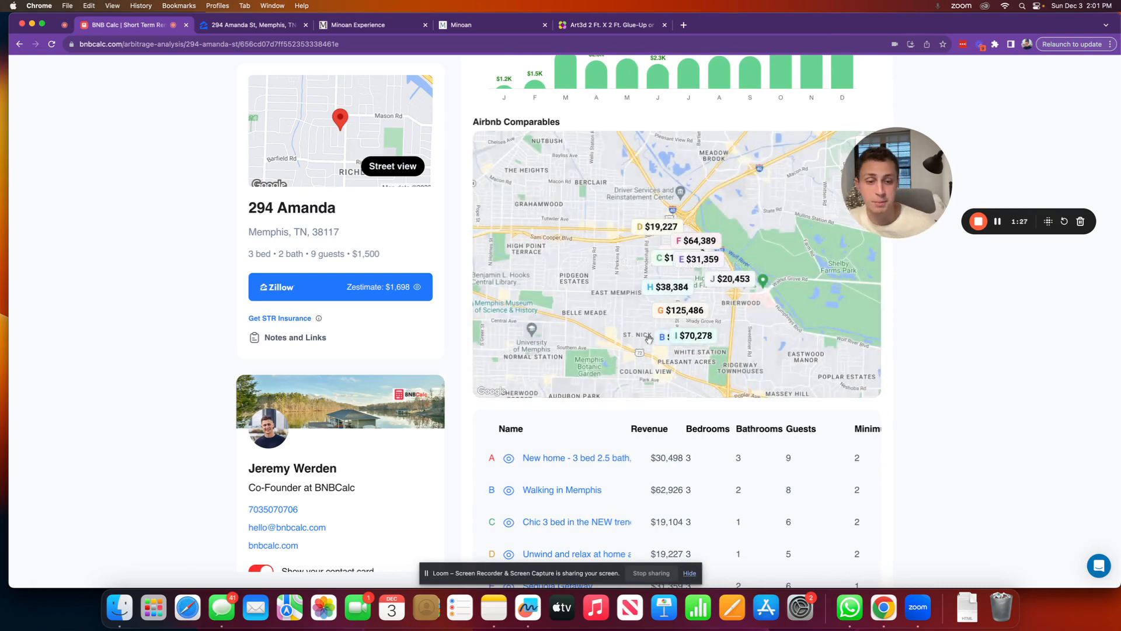
{"action": "scroll", "coordinate": [683, 304], "scroll_direction": "down", "scroll_amount": 2}
{"action": "scroll", "coordinate": [649, 341], "scroll_direction": "down", "scroll_amount": 5}
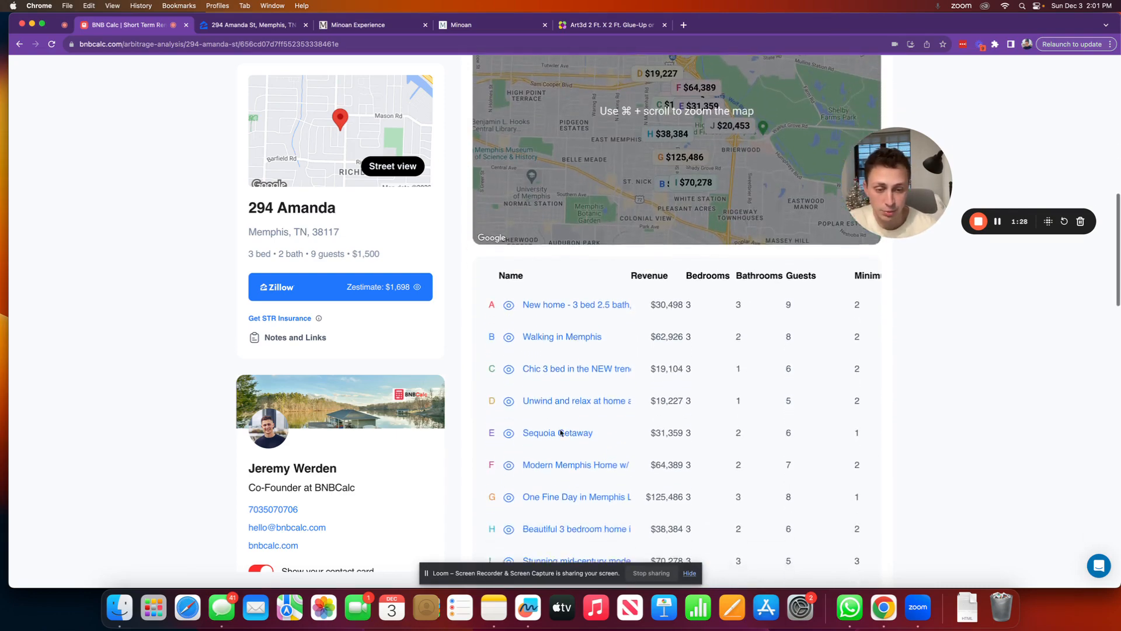
{"action": "scroll", "coordinate": [626, 400], "scroll_direction": "up", "scroll_amount": 3}
{"action": "scroll", "coordinate": [626, 403], "scroll_direction": "up", "scroll_amount": 1}
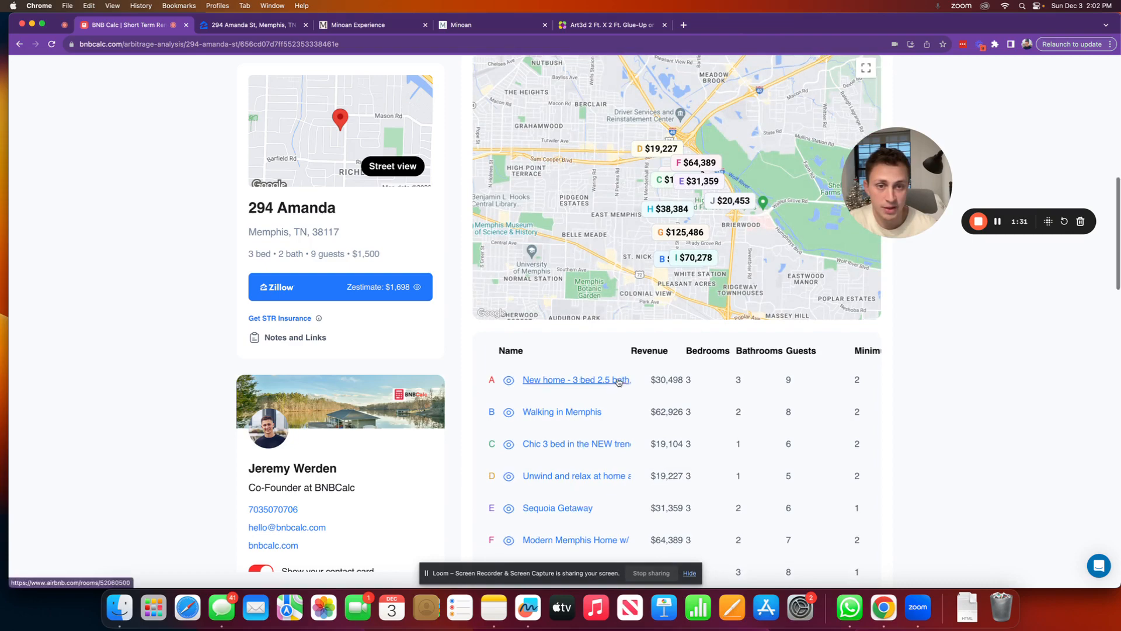
{"action": "scroll", "coordinate": [622, 292], "scroll_direction": "up", "scroll_amount": 2}
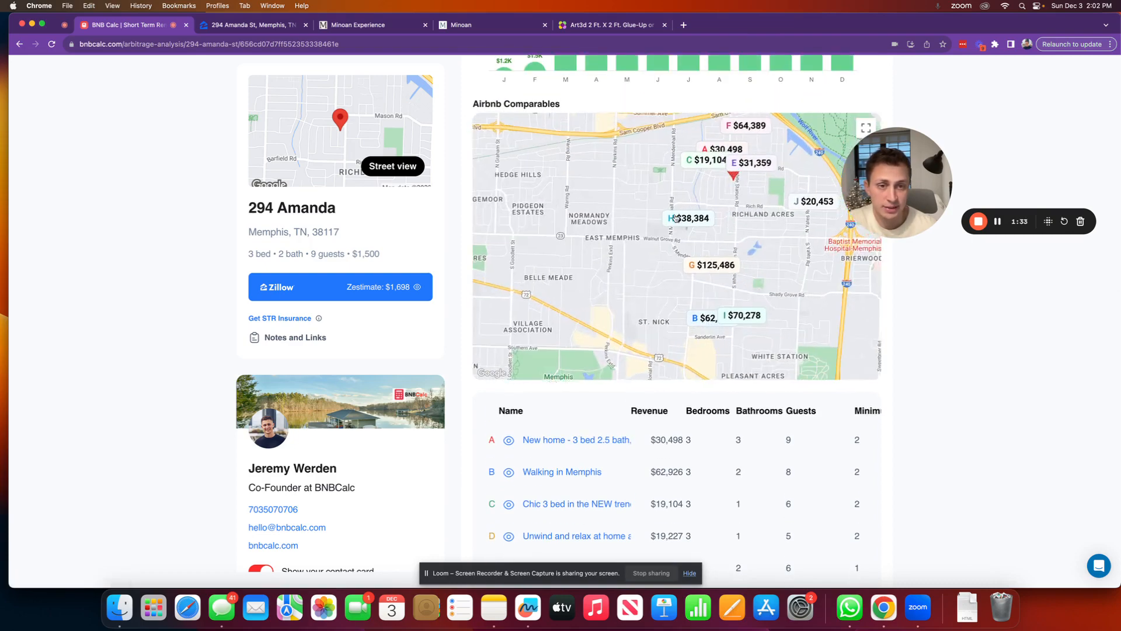
View the Airbnb listing of comparable G, "One Fine Day in Memphis Luxury Rental", and return to the BNBCalc analysis
{"action": "scroll", "coordinate": [616, 314], "scroll_direction": "down", "scroll_amount": 10}
{"action": "scroll", "coordinate": [678, 222], "scroll_direction": "up", "scroll_amount": 2}
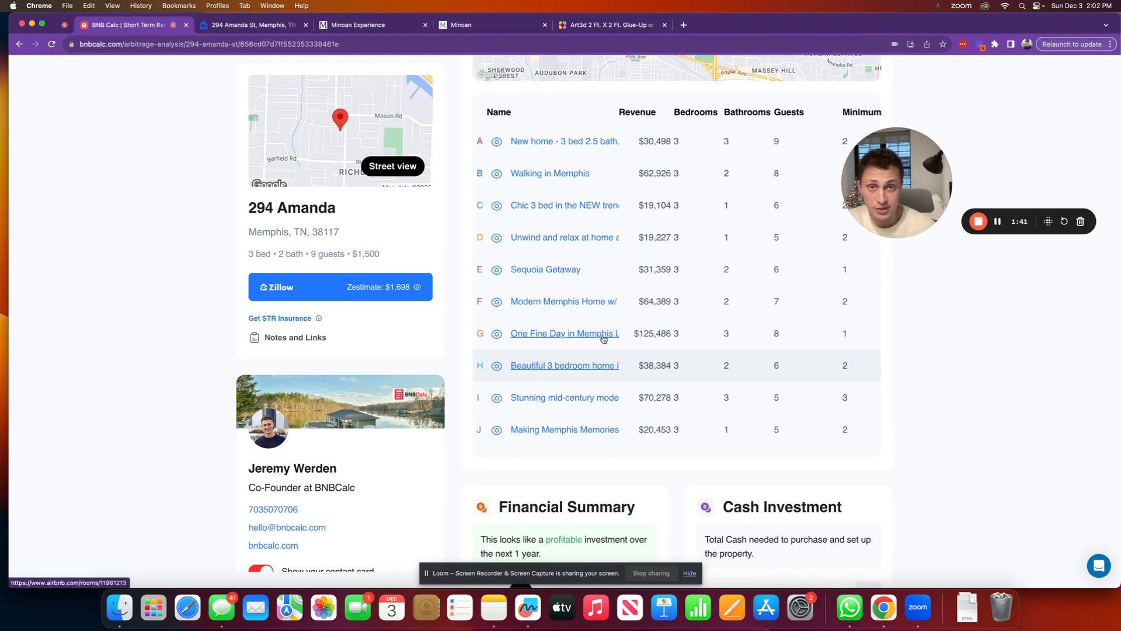
{"action": "left_click", "coordinate": [604, 339]}
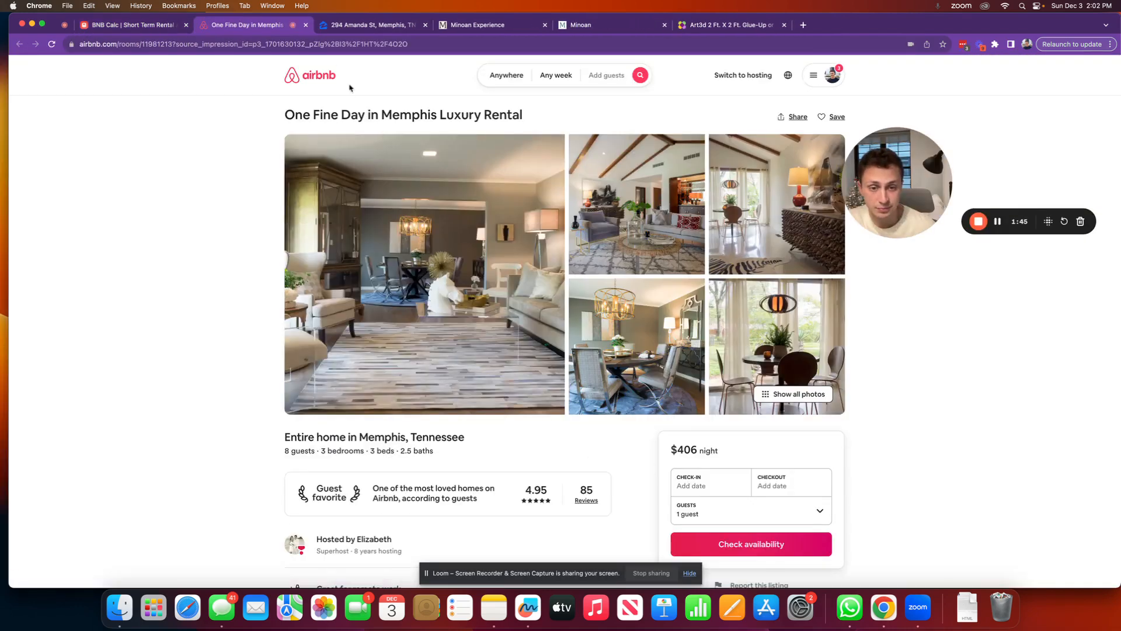
{"action": "left_click", "coordinate": [149, 26]}
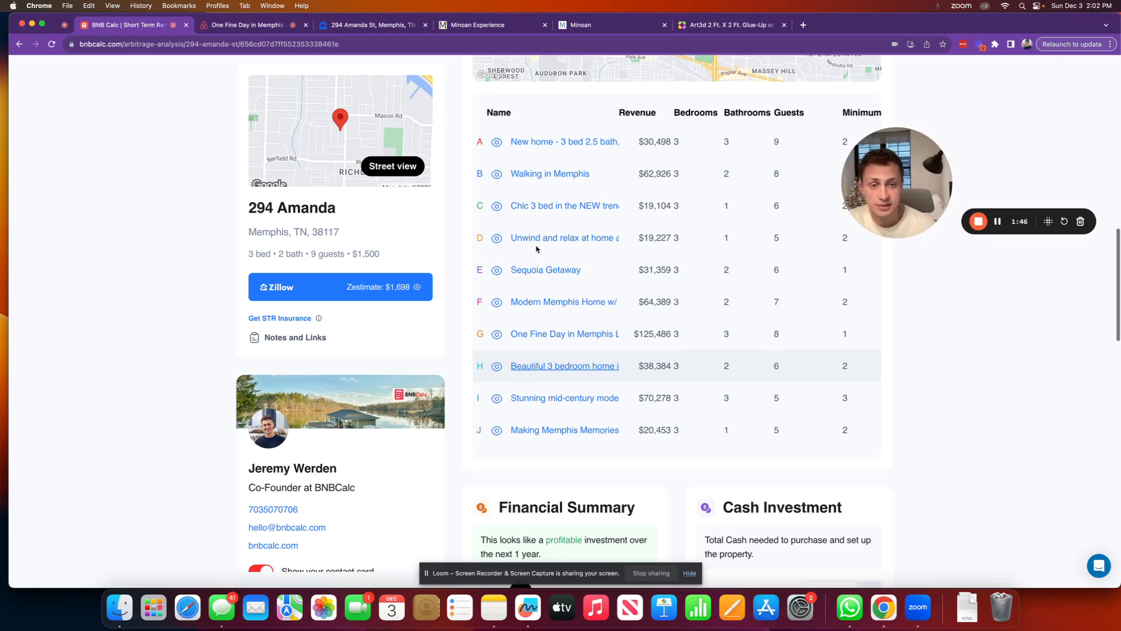
Compare the comparables' revenues with the property's revenue percentile scale and monthly seasonality chart
{"action": "scroll", "coordinate": [538, 248], "scroll_direction": "up", "scroll_amount": 1}
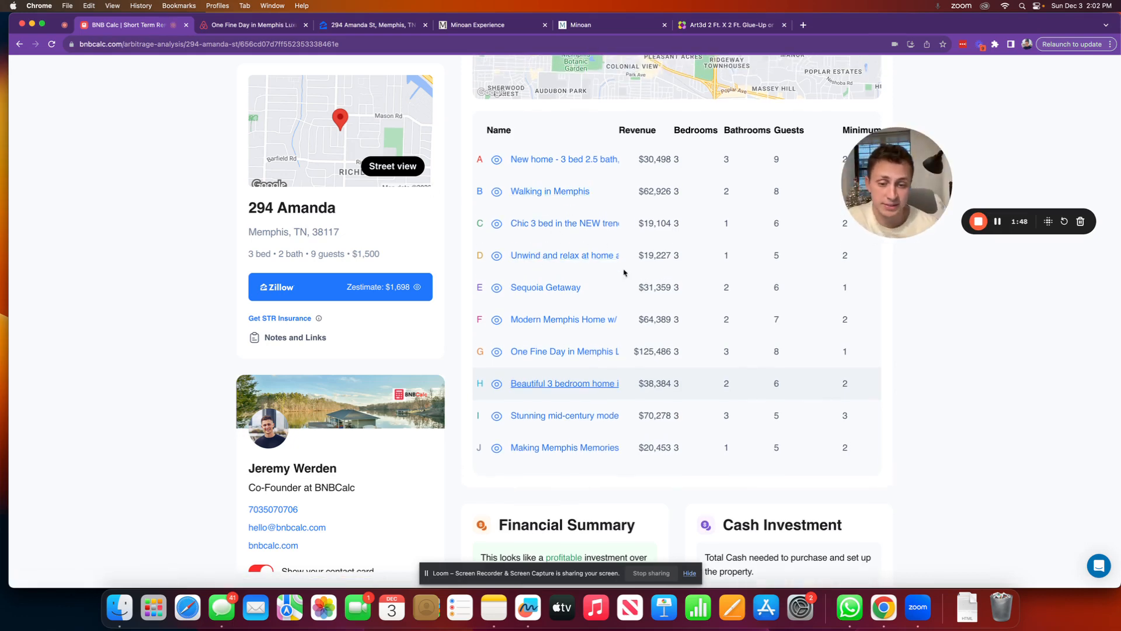
{"action": "scroll", "coordinate": [623, 273], "scroll_direction": "down", "scroll_amount": 1}
{"action": "scroll", "coordinate": [624, 273], "scroll_direction": "up", "scroll_amount": 3}
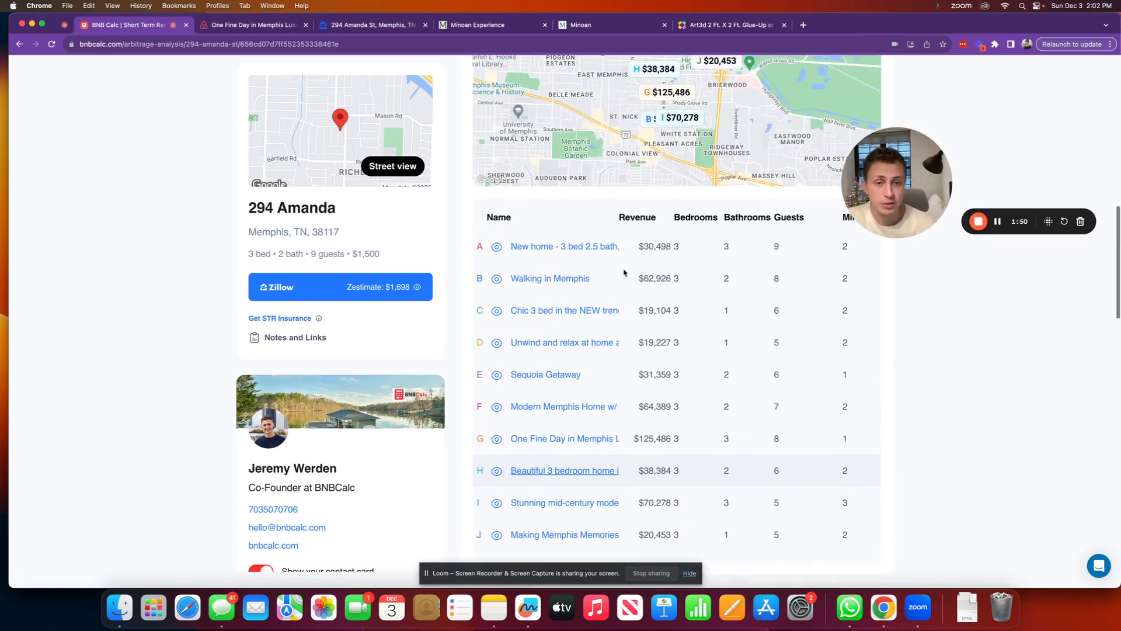
{"action": "scroll", "coordinate": [659, 428], "scroll_direction": "up", "scroll_amount": 8}
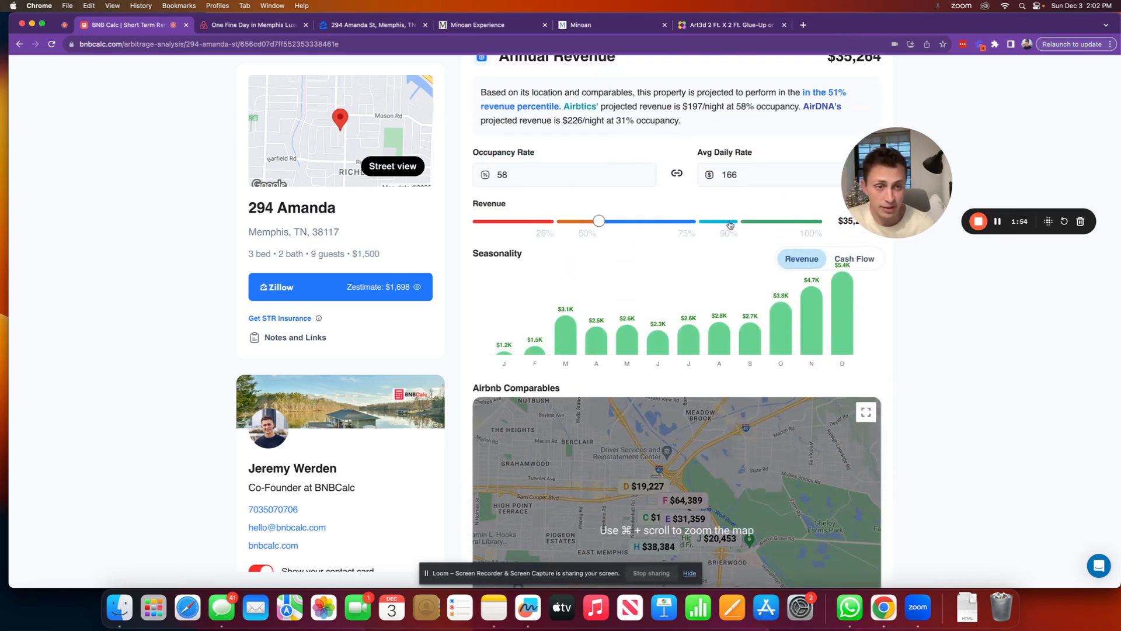
{"action": "scroll", "coordinate": [675, 354], "scroll_direction": "down", "scroll_amount": 1}
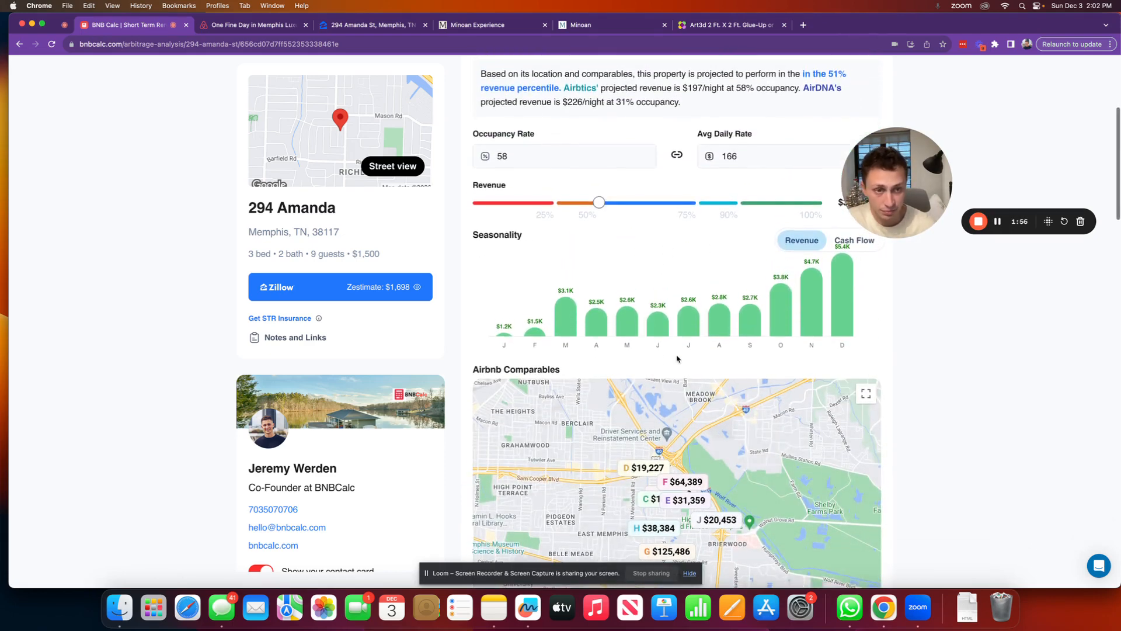
{"action": "scroll", "coordinate": [744, 220], "scroll_direction": "down", "scroll_amount": 3}
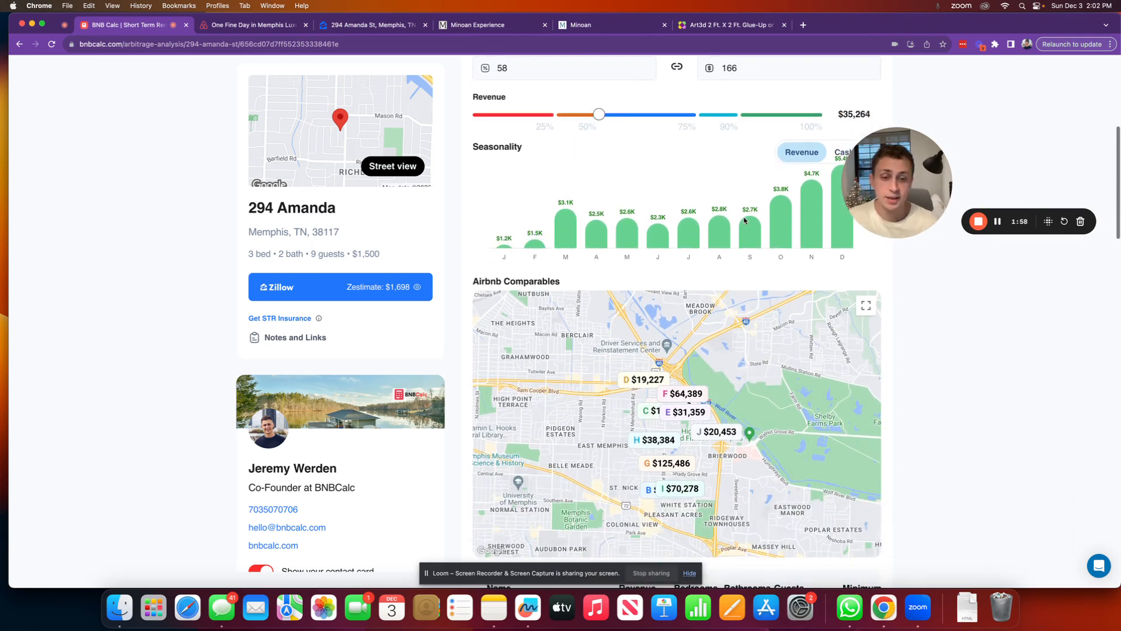
{"action": "scroll", "coordinate": [744, 220], "scroll_direction": "down", "scroll_amount": 1}
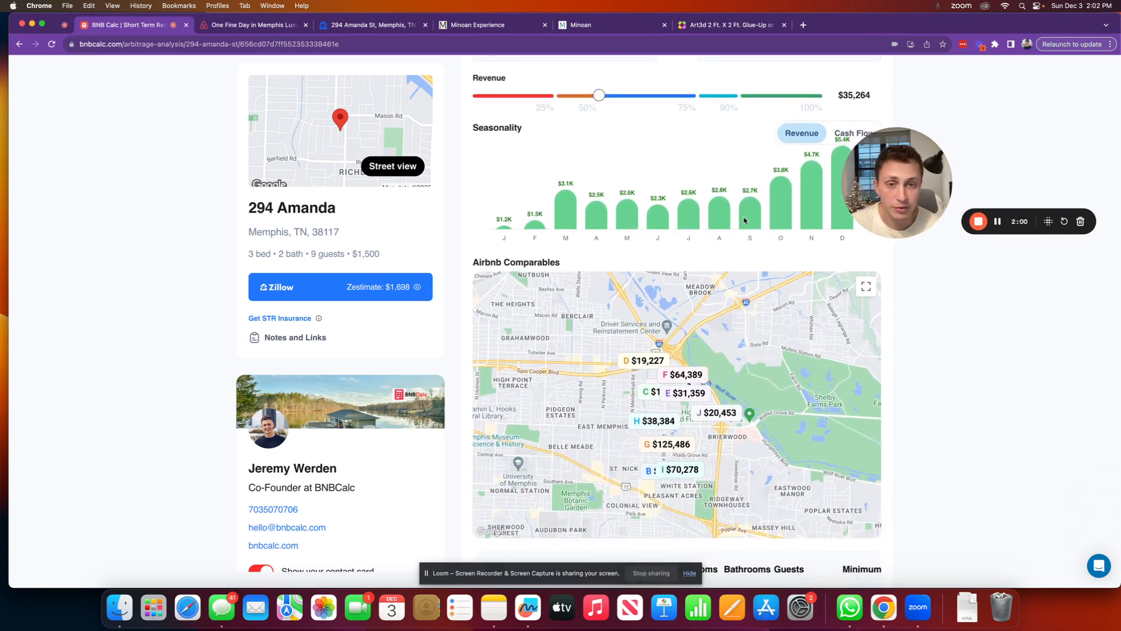
Switch the seasonality chart from revenue to cash flow and examine the monthly profit bars
{"action": "scroll", "coordinate": [651, 301], "scroll_direction": "up", "scroll_amount": 3}
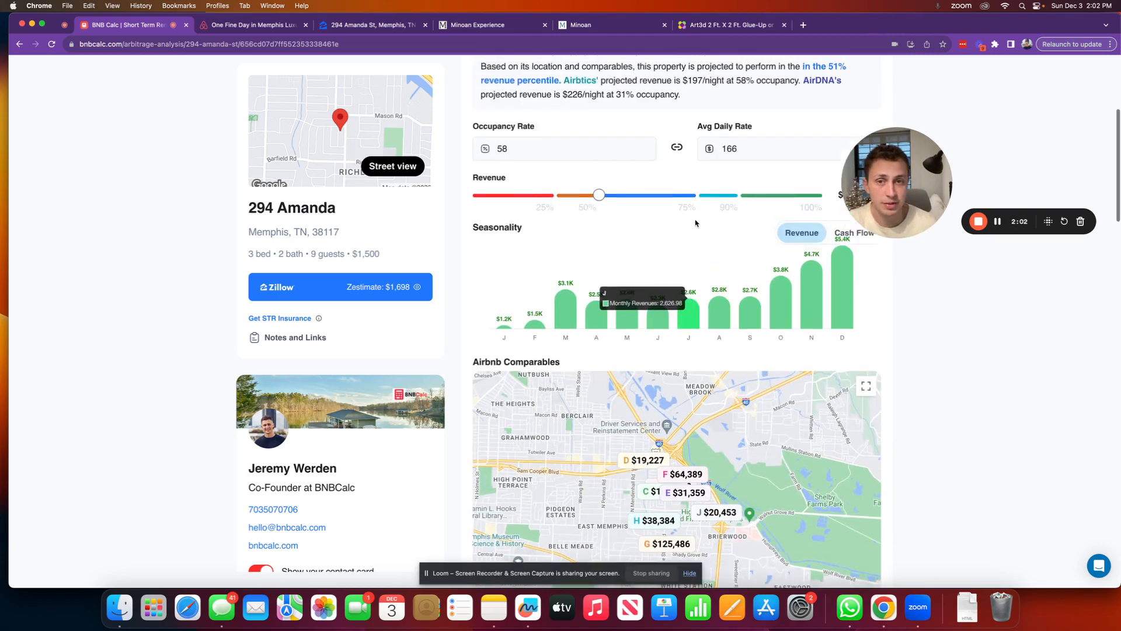
{"action": "double_click", "coordinate": [486, 193]}
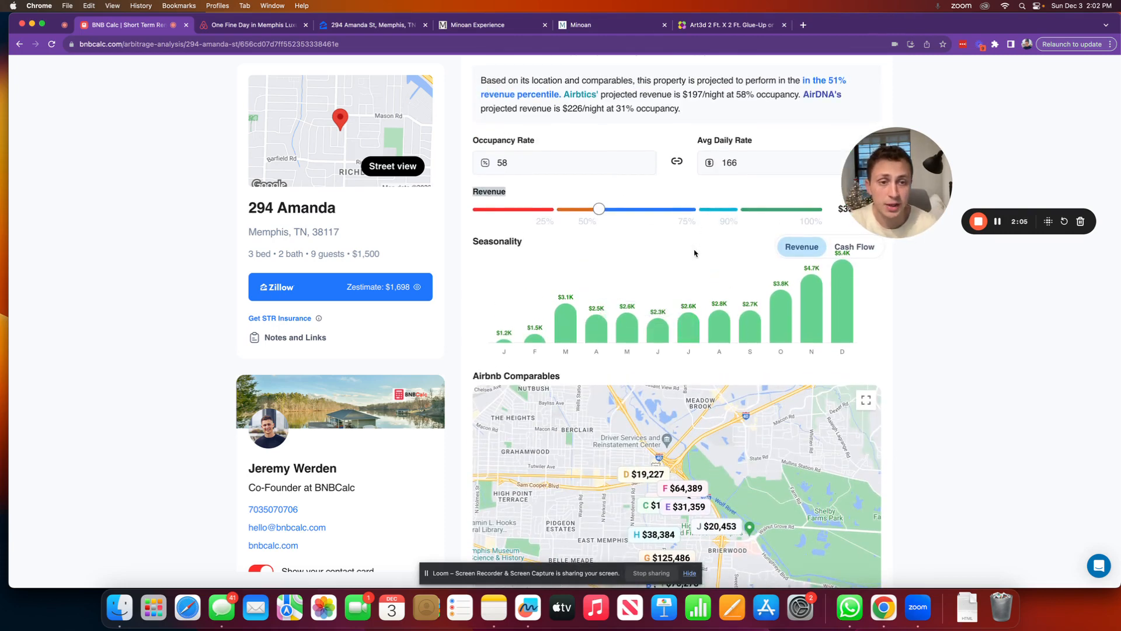
{"action": "left_click", "coordinate": [846, 247]}
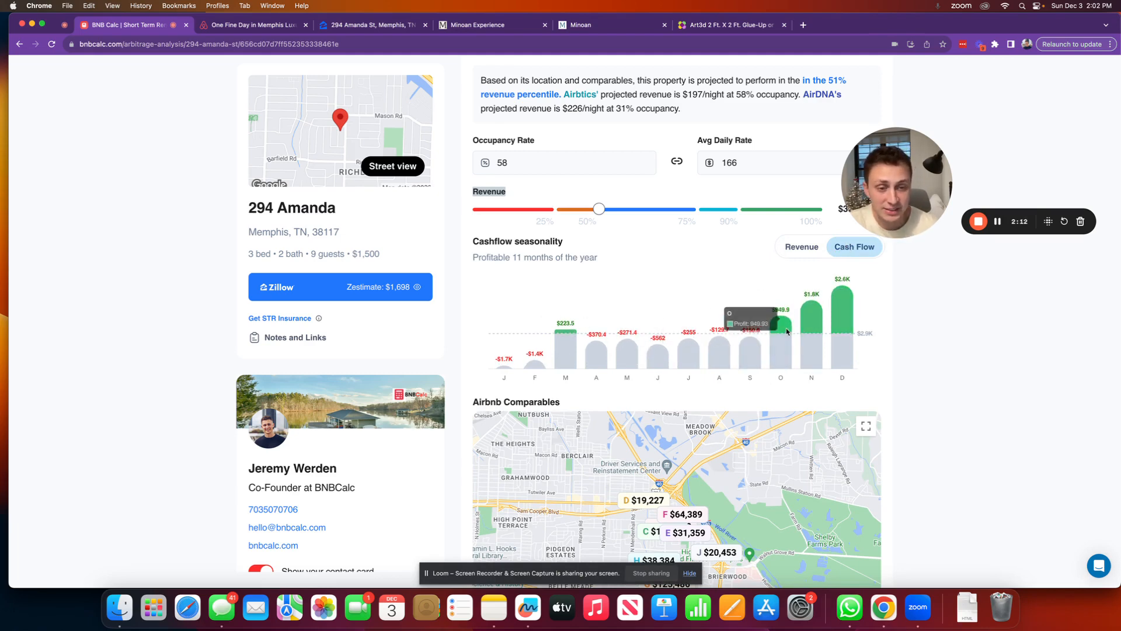
{"action": "mouse_move", "coordinate": [766, 337]}
{"action": "scroll", "coordinate": [597, 325], "scroll_direction": "down", "scroll_amount": 1}
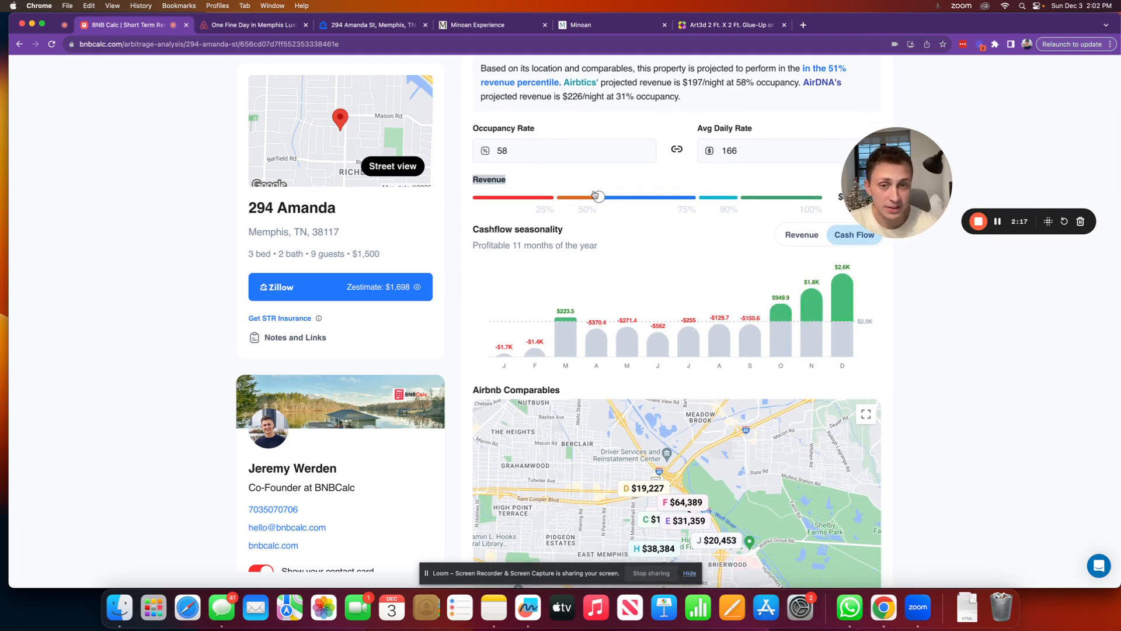
Raise the projected annual revenue to $76,157, past the 90% mark, and view the revenue details in the Financial Summary
{"action": "left_click_drag", "start_coordinate": [599, 197], "coordinate": [739, 199]}
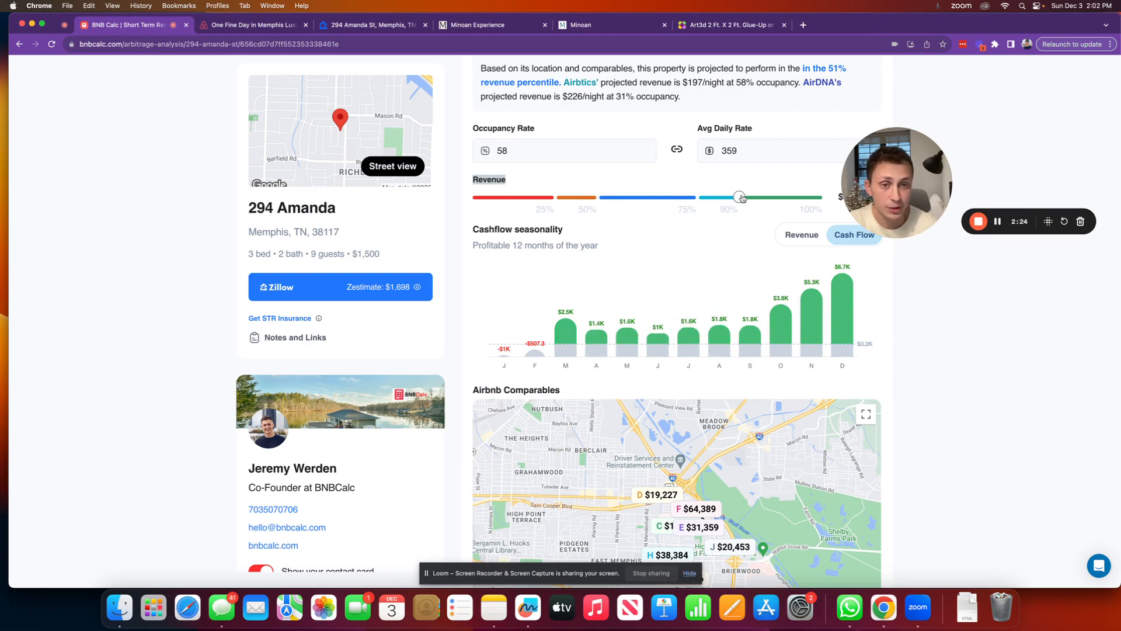
{"action": "scroll", "coordinate": [666, 266], "scroll_direction": "down", "scroll_amount": 15}
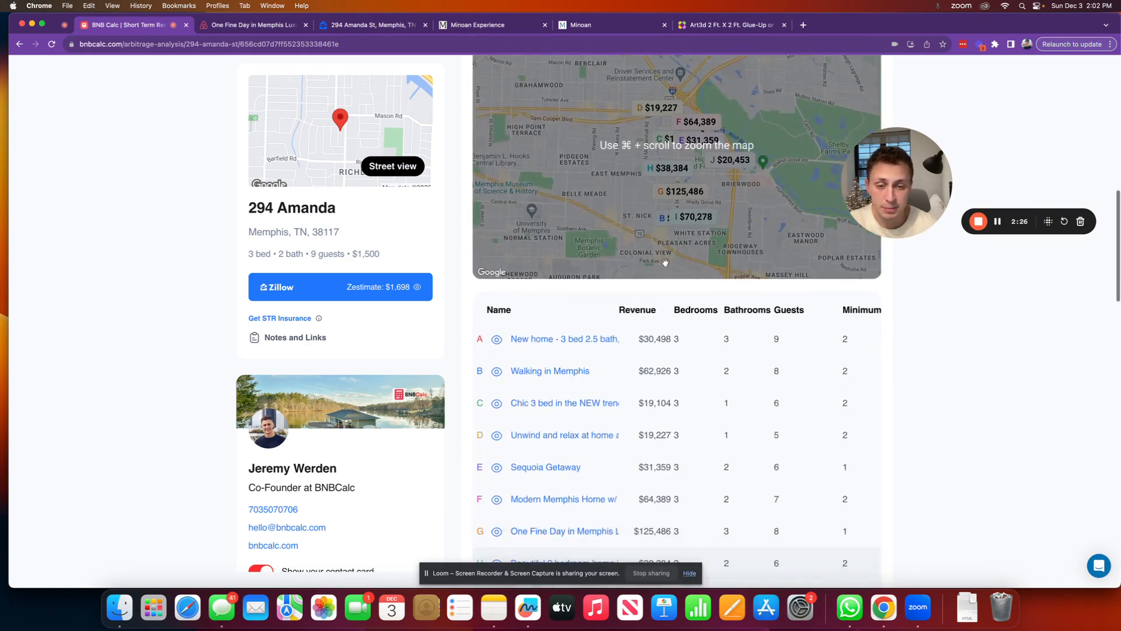
{"action": "scroll", "coordinate": [666, 266], "scroll_direction": "down", "scroll_amount": 3}
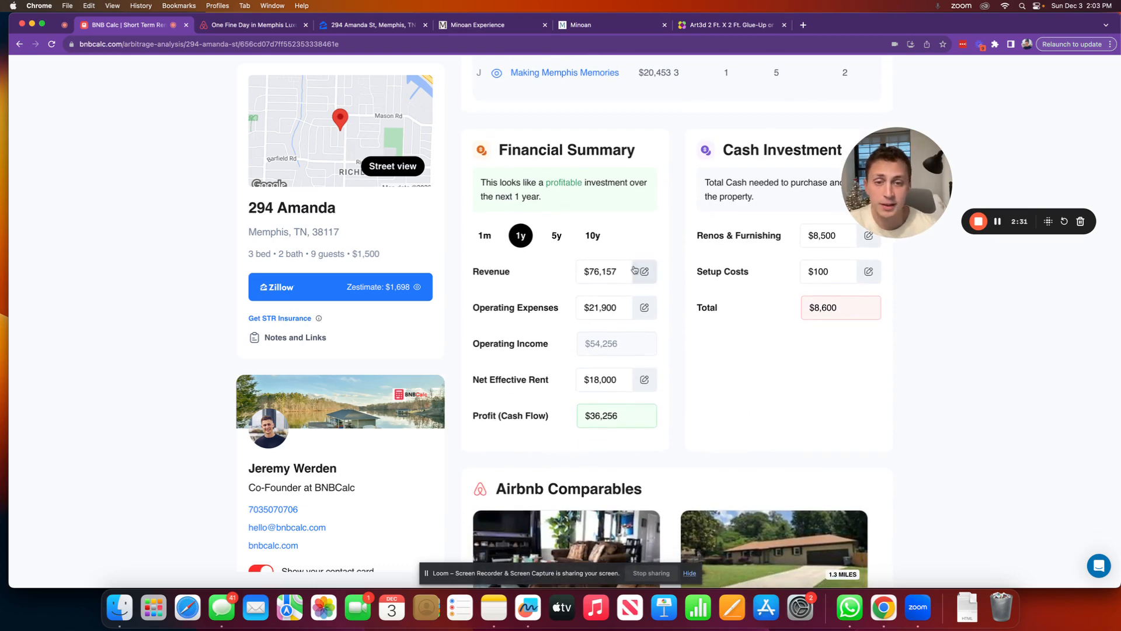
{"action": "left_click", "coordinate": [643, 271]}
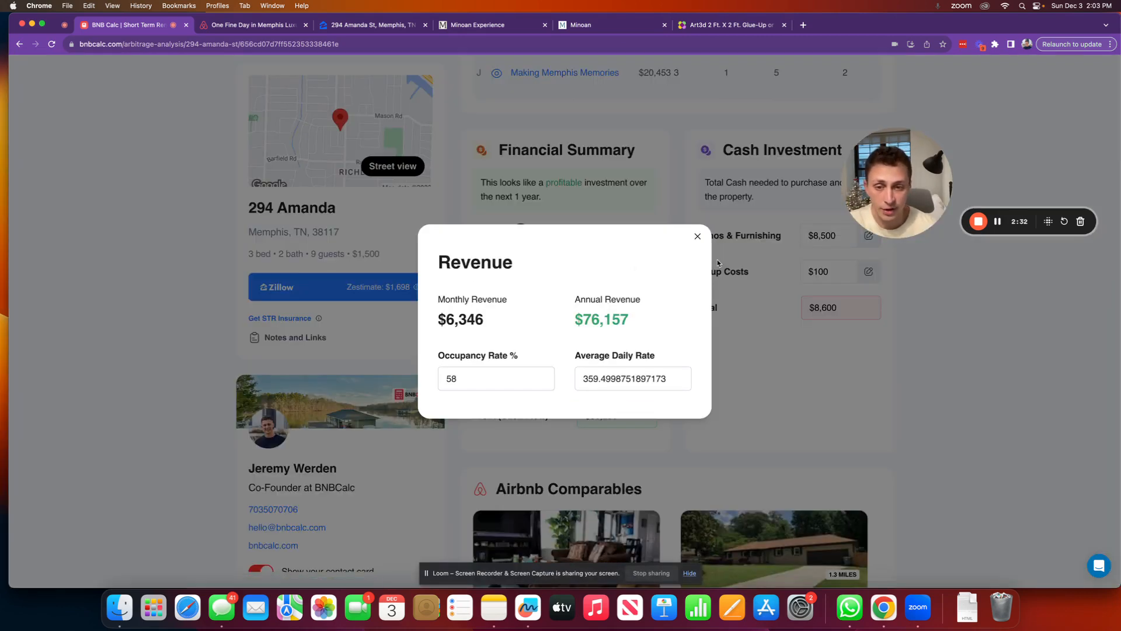
{"action": "left_click", "coordinate": [758, 332]}
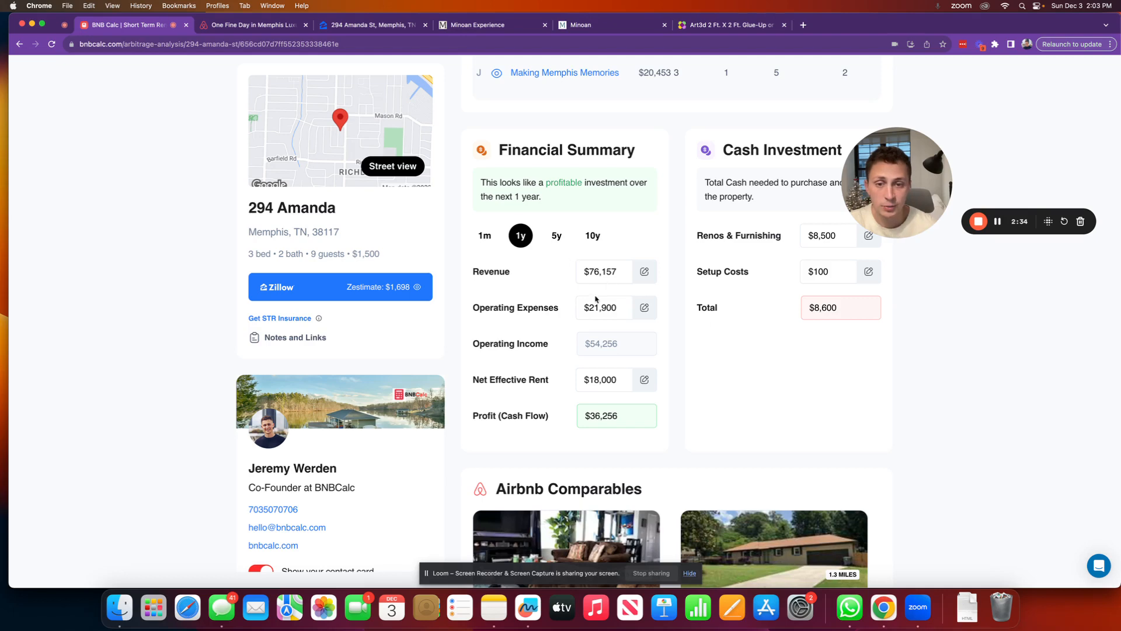
Review the Memphis preset's operating expenses: utilities, maintenance, and management and platform fees
{"action": "left_click", "coordinate": [644, 307]}
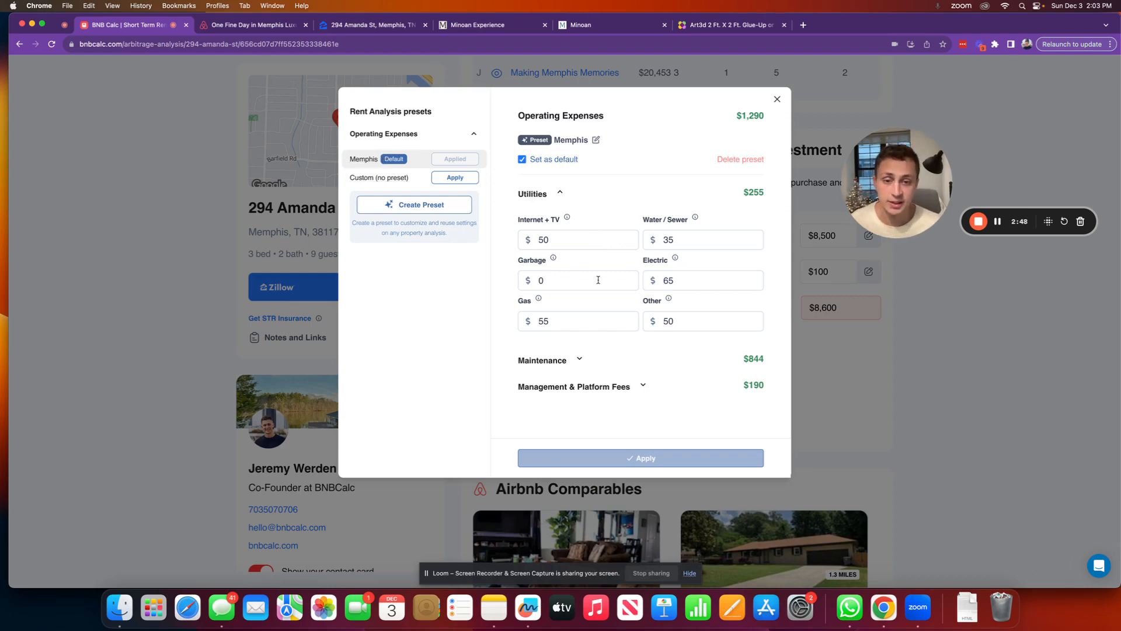
{"action": "left_click", "coordinate": [555, 359]}
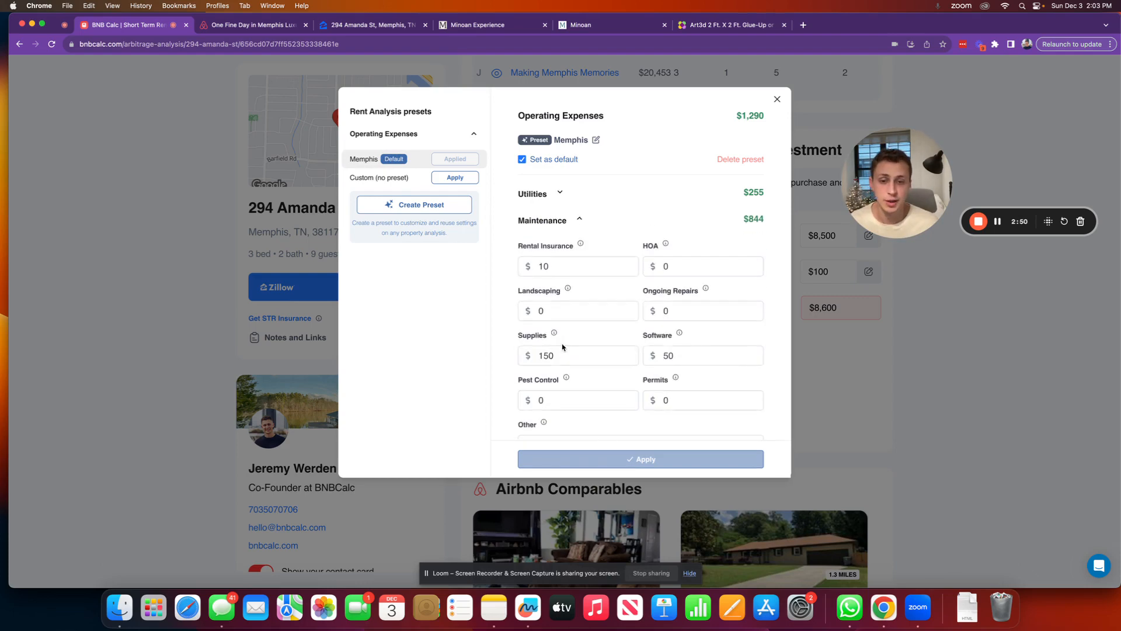
{"action": "scroll", "coordinate": [561, 346], "scroll_direction": "down", "scroll_amount": 3}
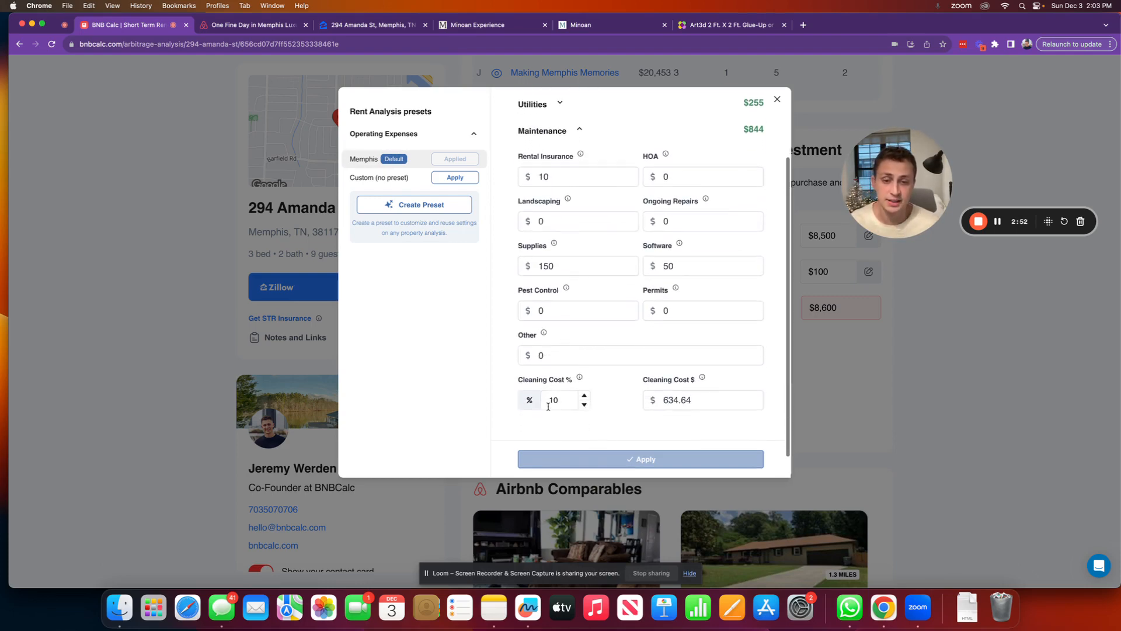
{"action": "scroll", "coordinate": [671, 393], "scroll_direction": "down", "scroll_amount": 1}
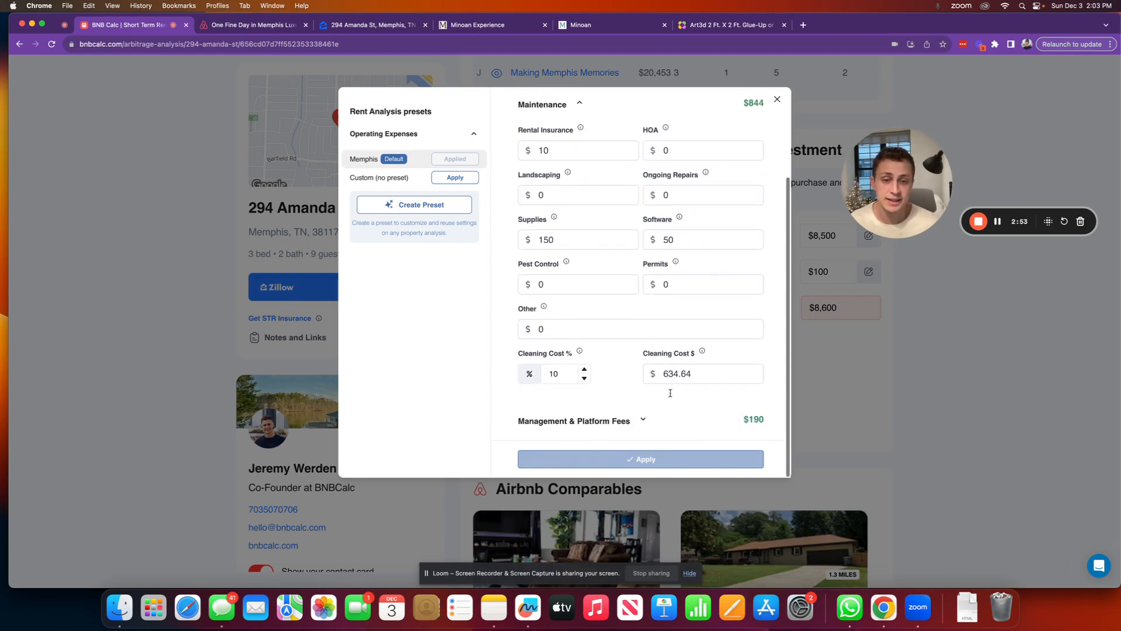
{"action": "left_click", "coordinate": [572, 422]}
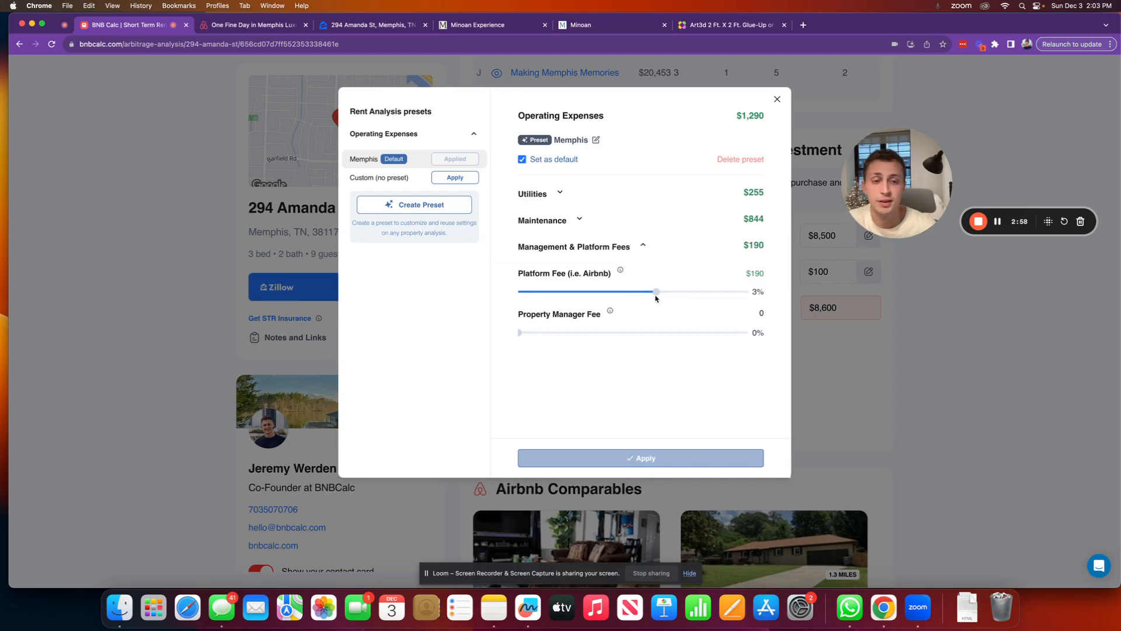
{"action": "left_click", "coordinate": [813, 346]}
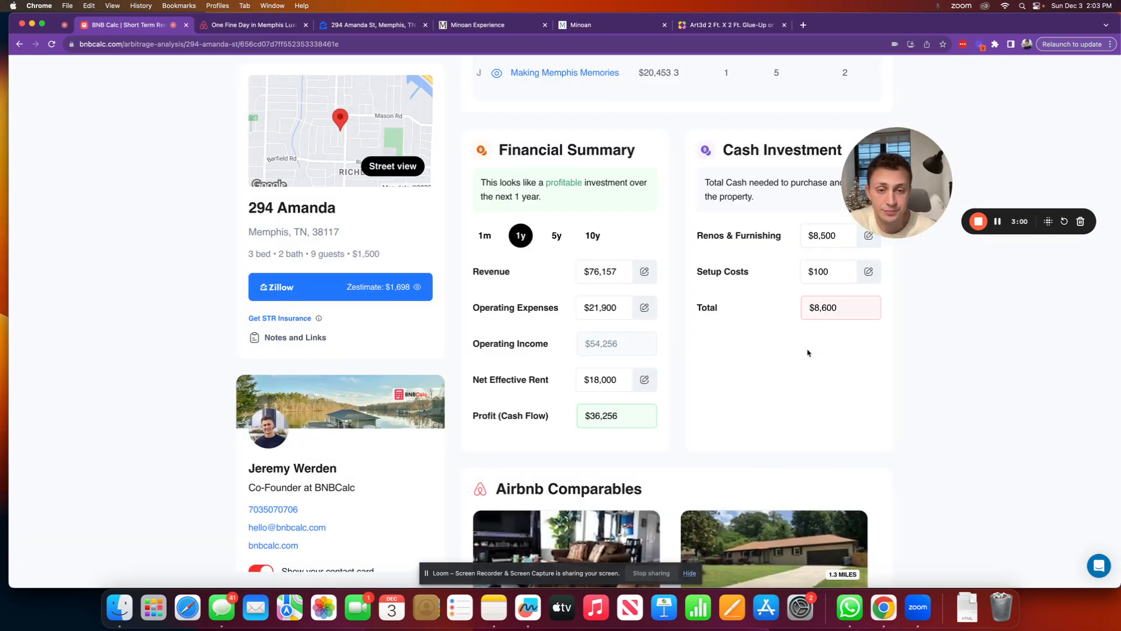
Set the net effective rent's concession to 3 months and update the global Memphis preset with the change
{"action": "scroll", "coordinate": [626, 413], "scroll_direction": "down", "scroll_amount": 1}
{"action": "left_click", "coordinate": [643, 364]}
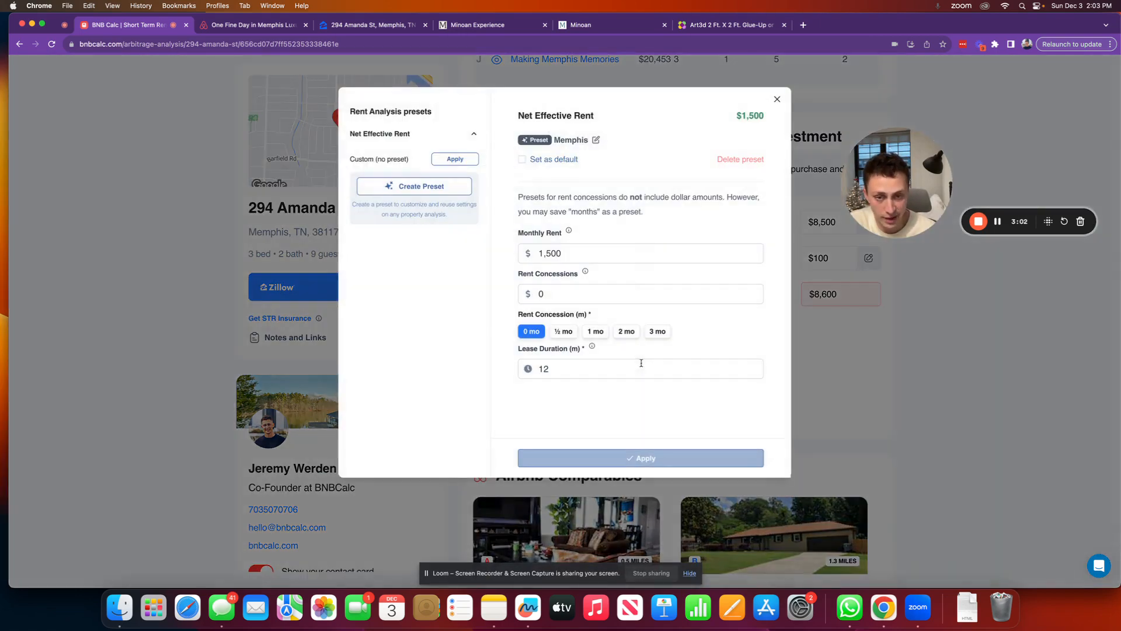
{"action": "left_click", "coordinate": [595, 332]}
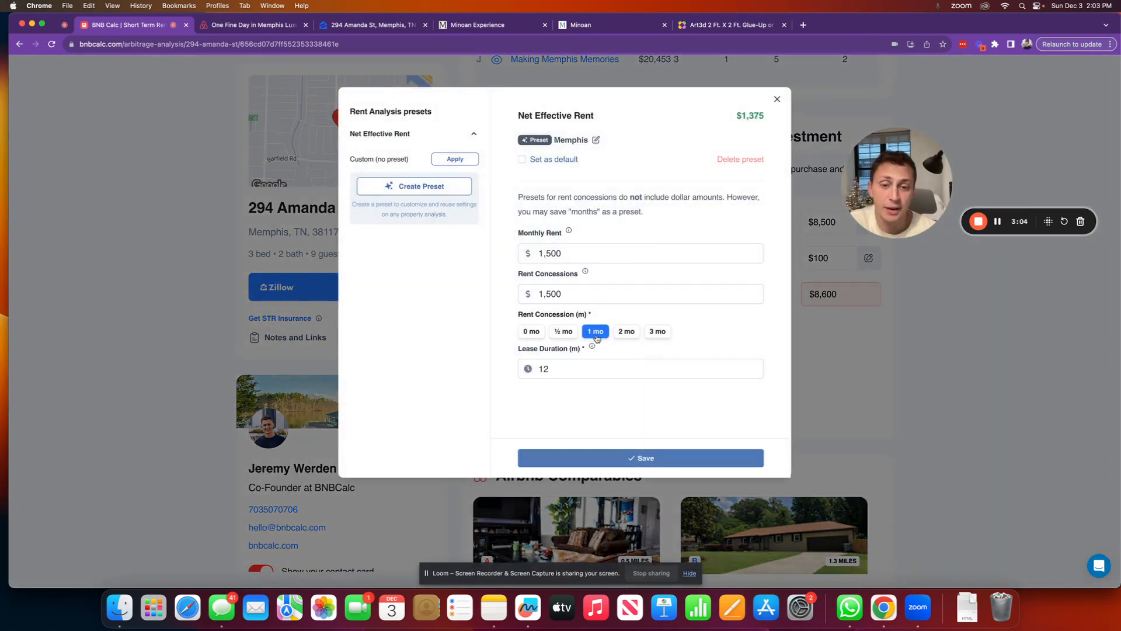
{"action": "left_click", "coordinate": [627, 331]}
{"action": "left_click", "coordinate": [658, 331]}
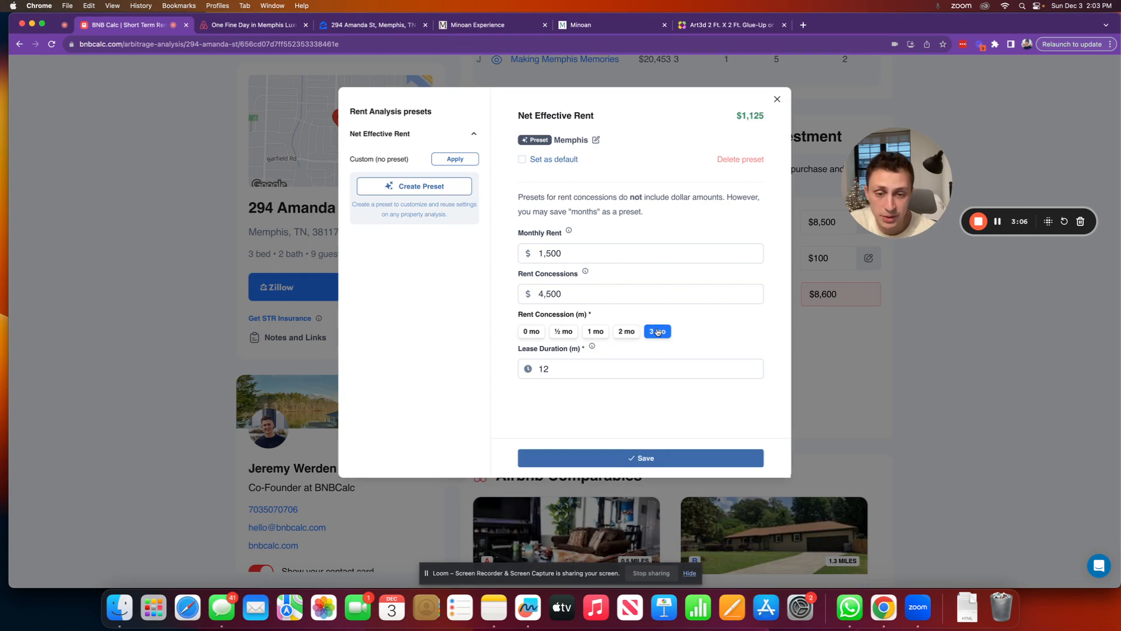
{"action": "left_click", "coordinate": [623, 457]}
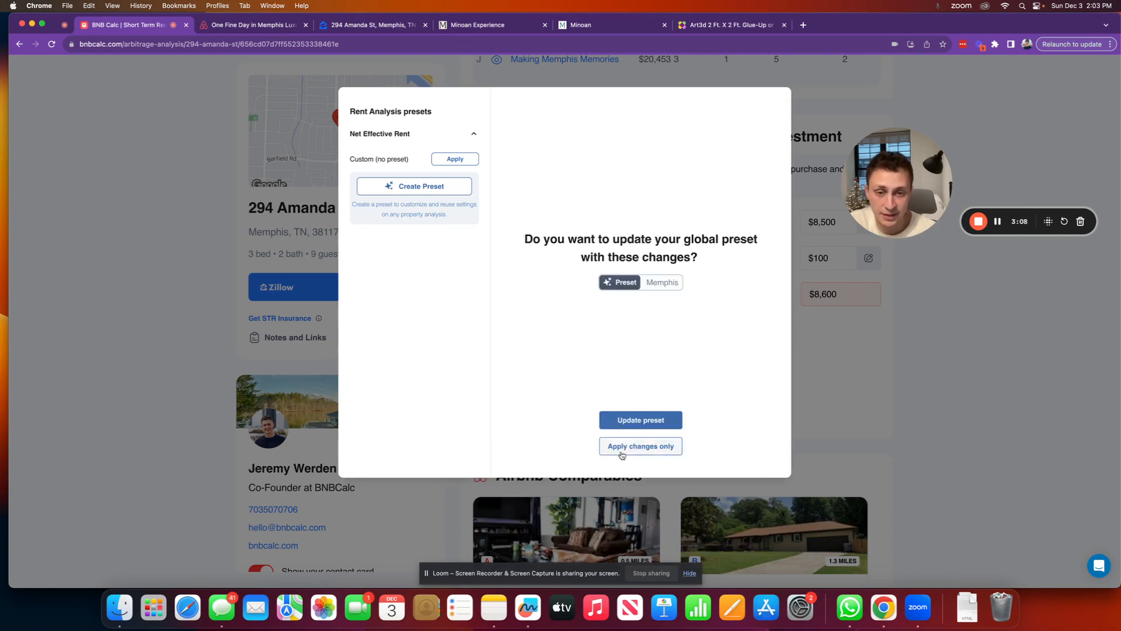
{"action": "left_click", "coordinate": [643, 423]}
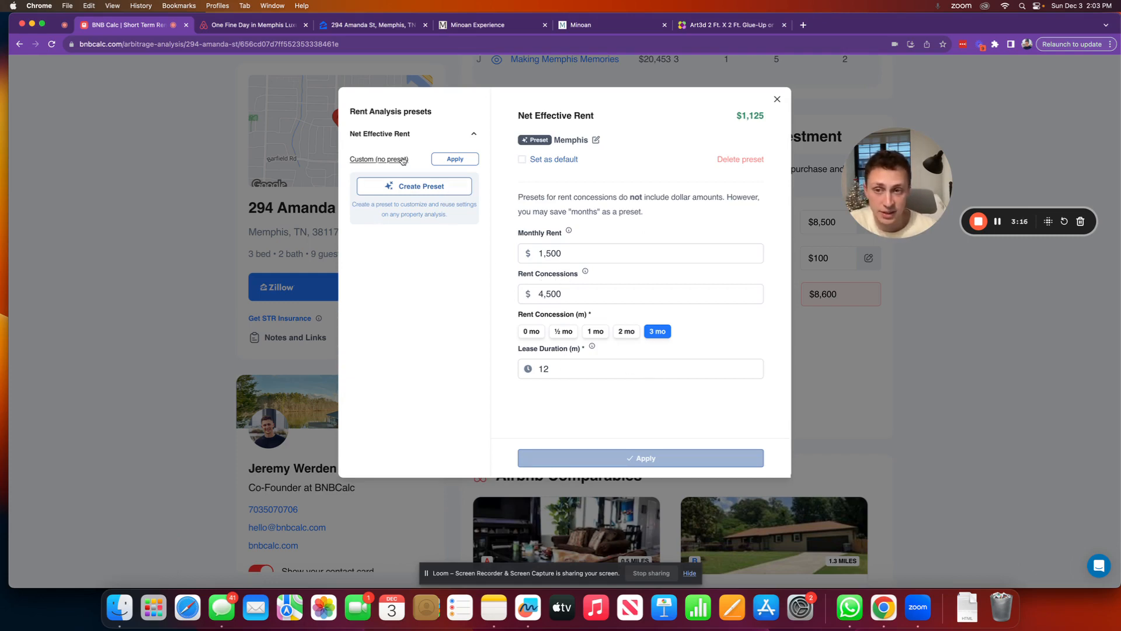
{"action": "left_click", "coordinate": [565, 290]}
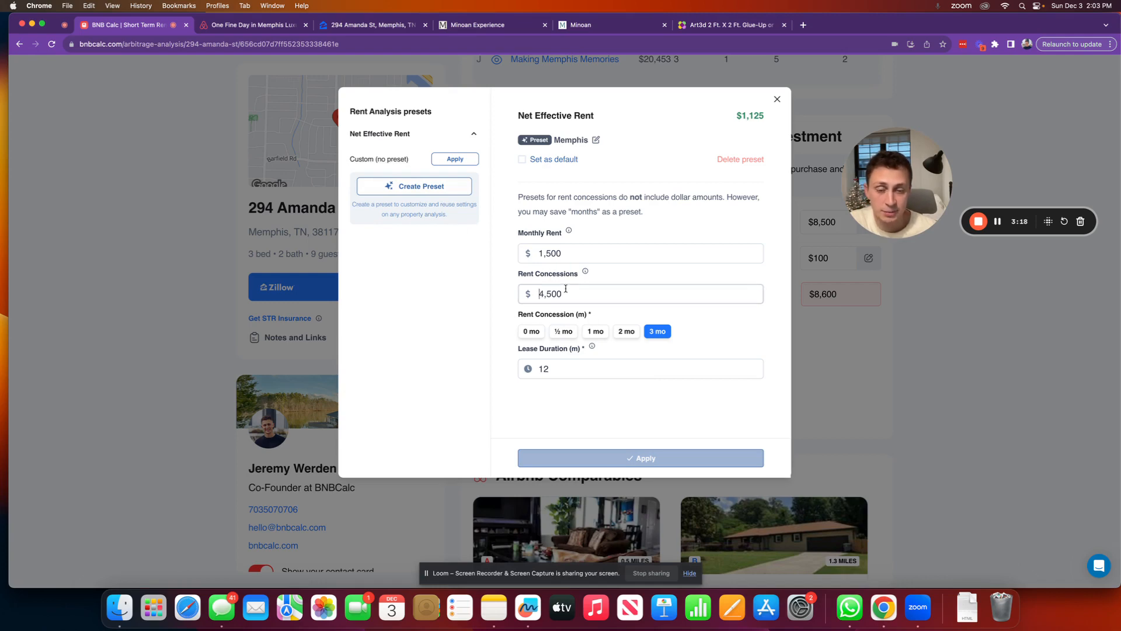
{"action": "left_click", "coordinate": [778, 100]}
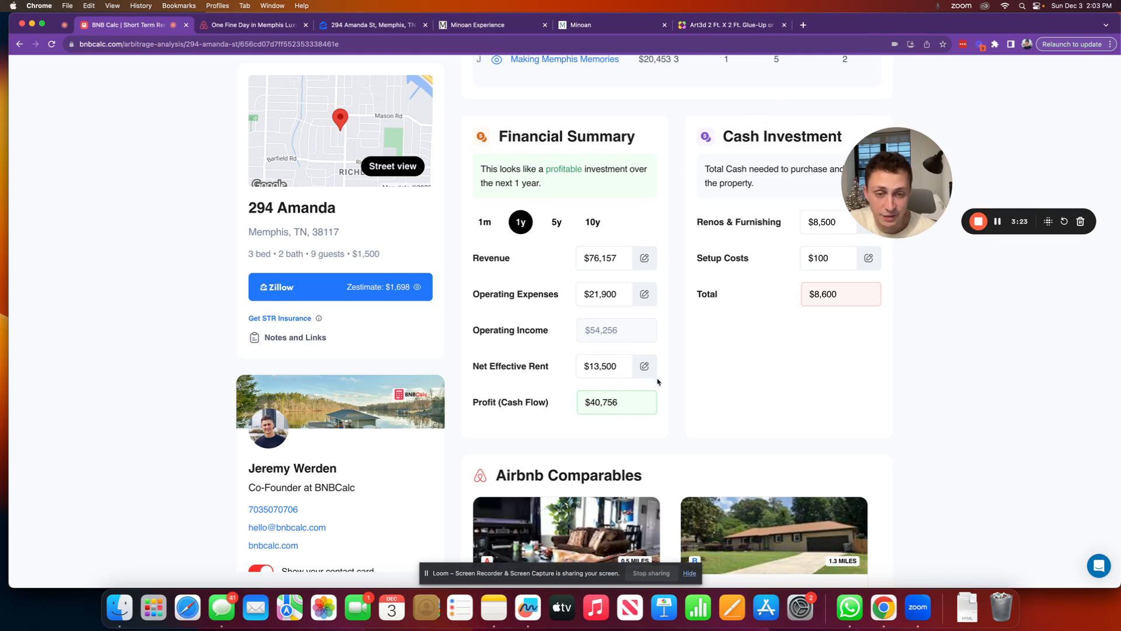
Check the monthly net effective rent with the rent concession applied
{"action": "left_click", "coordinate": [644, 366]}
{"action": "double_click", "coordinate": [743, 116]}
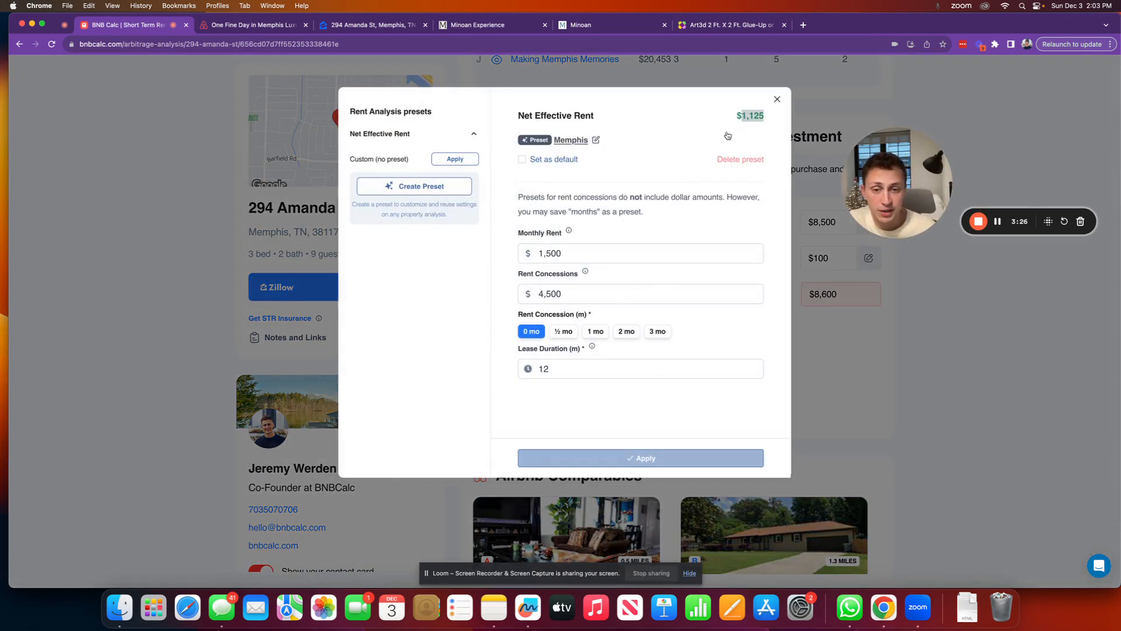
{"action": "left_click", "coordinate": [778, 100]}
Review the one-year revenue and cash-flow profit in the Financial Summary
{"action": "scroll", "coordinate": [585, 313], "scroll_direction": "down", "scroll_amount": 1}
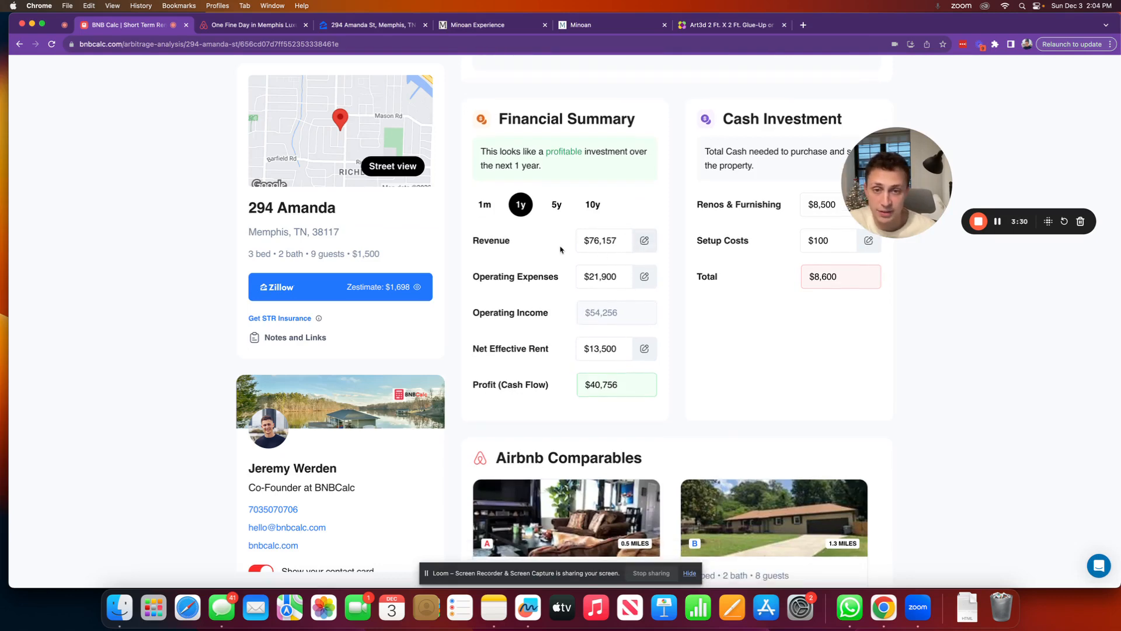
{"action": "double_click", "coordinate": [598, 240]}
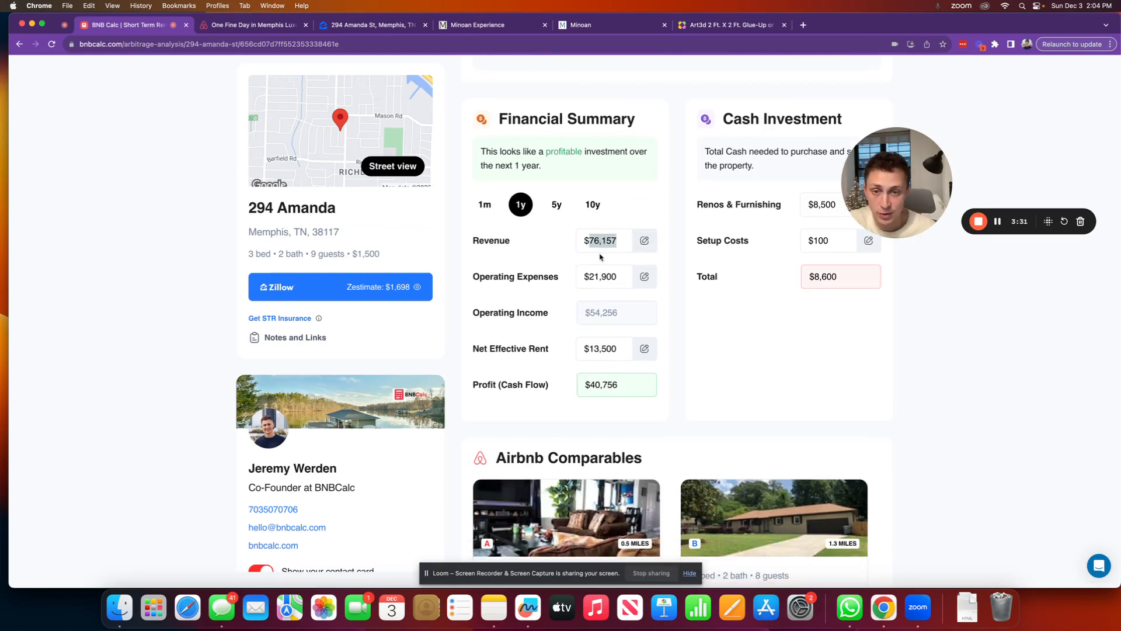
{"action": "scroll", "coordinate": [609, 361], "scroll_direction": "down", "scroll_amount": 1}
{"action": "scroll", "coordinate": [609, 362], "scroll_direction": "down", "scroll_amount": 1}
{"action": "double_click", "coordinate": [608, 363]}
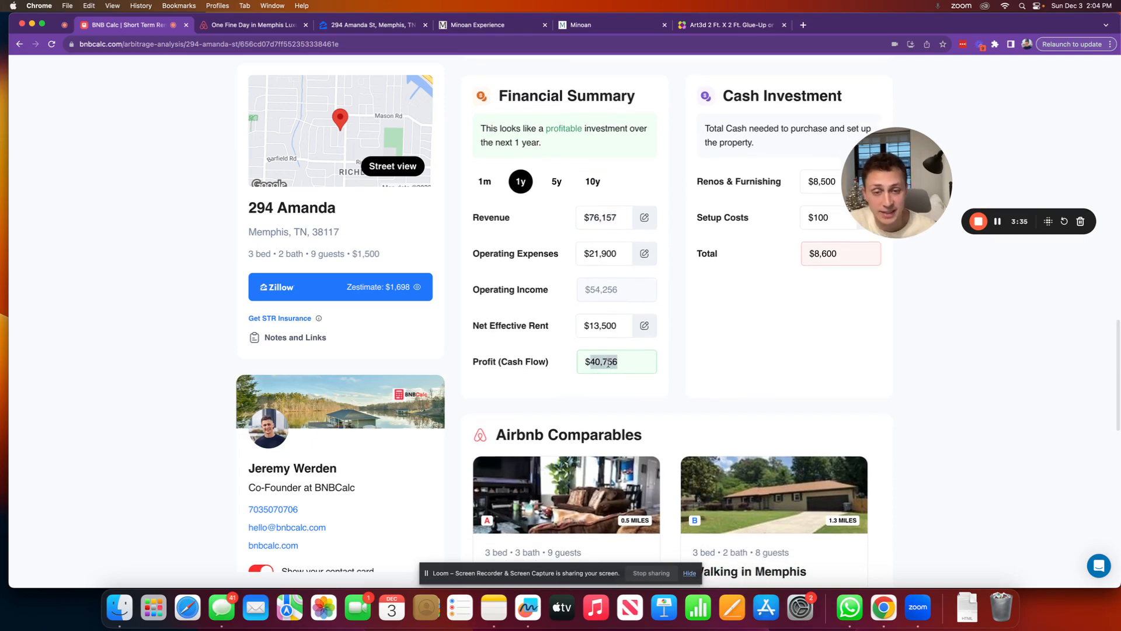
Lower the projected annual revenue to $49,573, between the 50% and 75% marks, and check the cash-flow profit
{"action": "scroll", "coordinate": [622, 257], "scroll_direction": "up", "scroll_amount": 15}
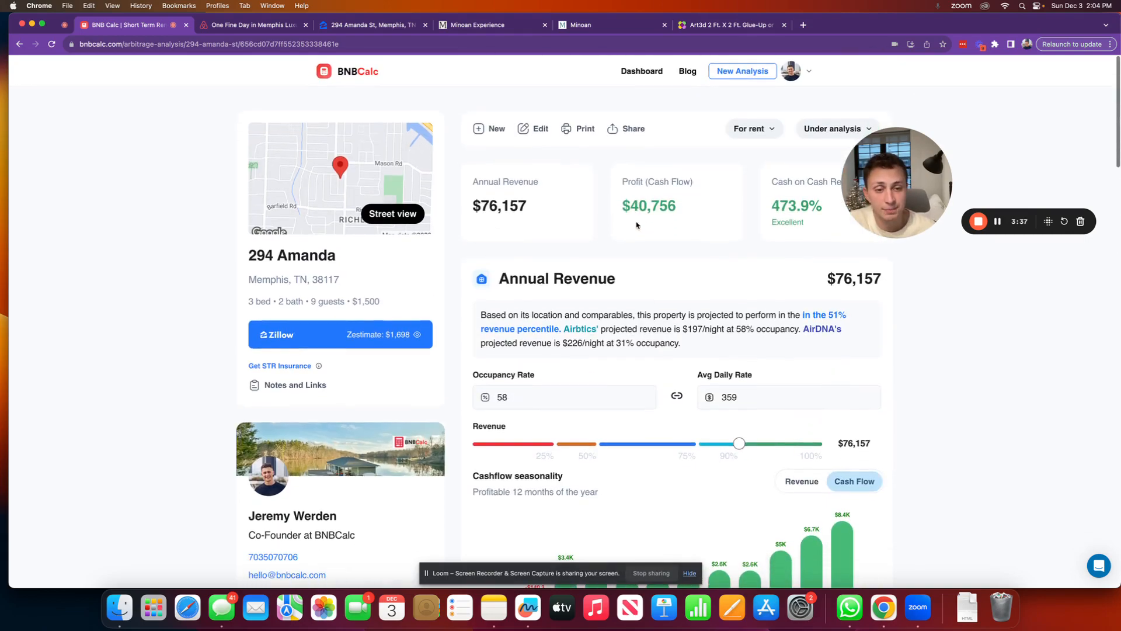
{"action": "left_click_drag", "start_coordinate": [739, 443], "coordinate": [648, 443]}
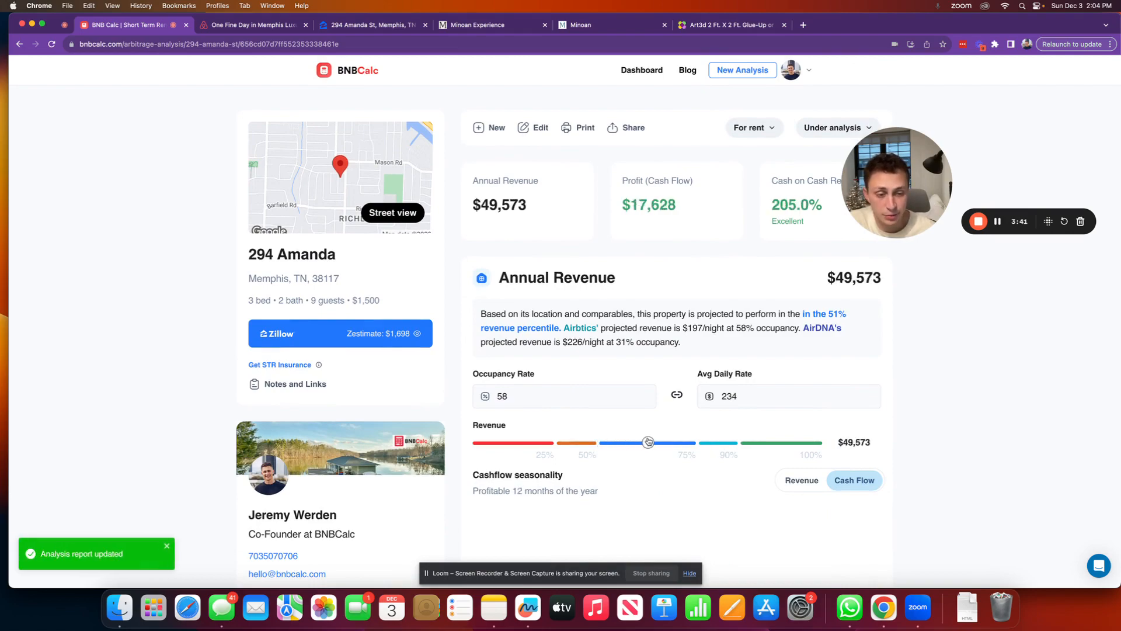
{"action": "scroll", "coordinate": [648, 442], "scroll_direction": "down", "scroll_amount": 15}
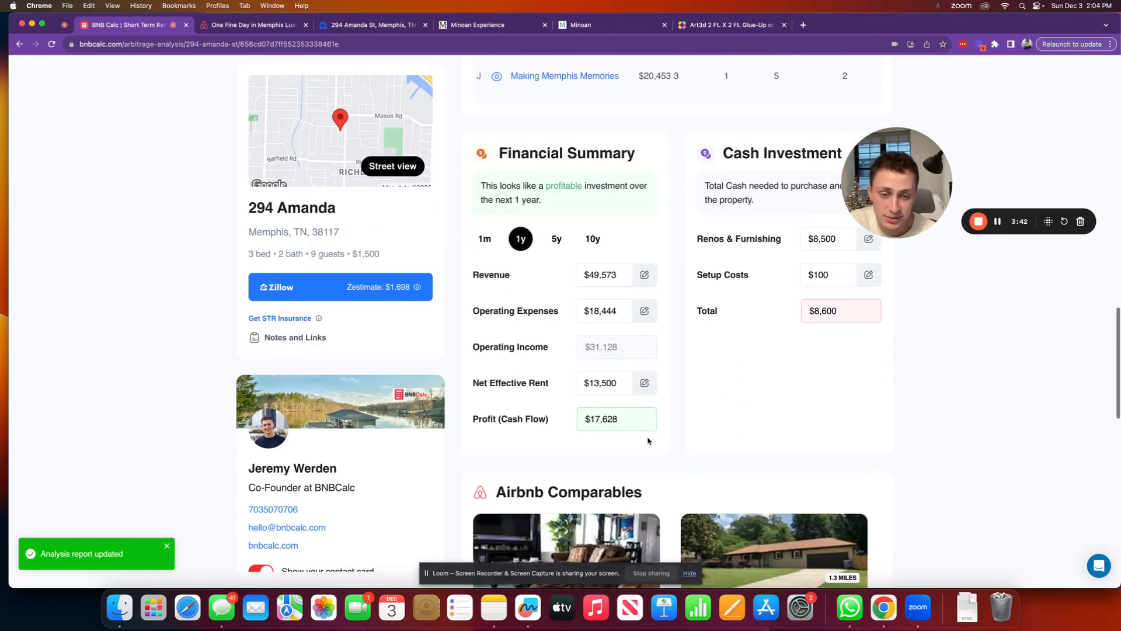
{"action": "double_click", "coordinate": [604, 422]}
Examine the return metrics, including the investment value over time chart, cash on cash return and return on investment
{"action": "scroll", "coordinate": [614, 419], "scroll_direction": "down", "scroll_amount": 6}
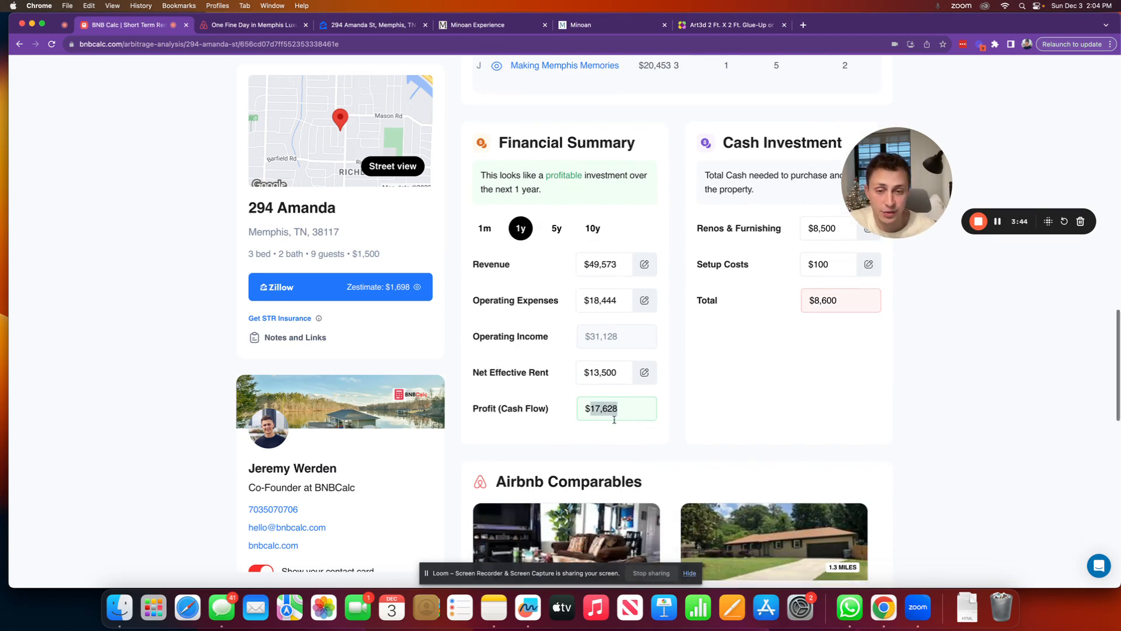
{"action": "scroll", "coordinate": [614, 422], "scroll_direction": "down", "scroll_amount": 7}
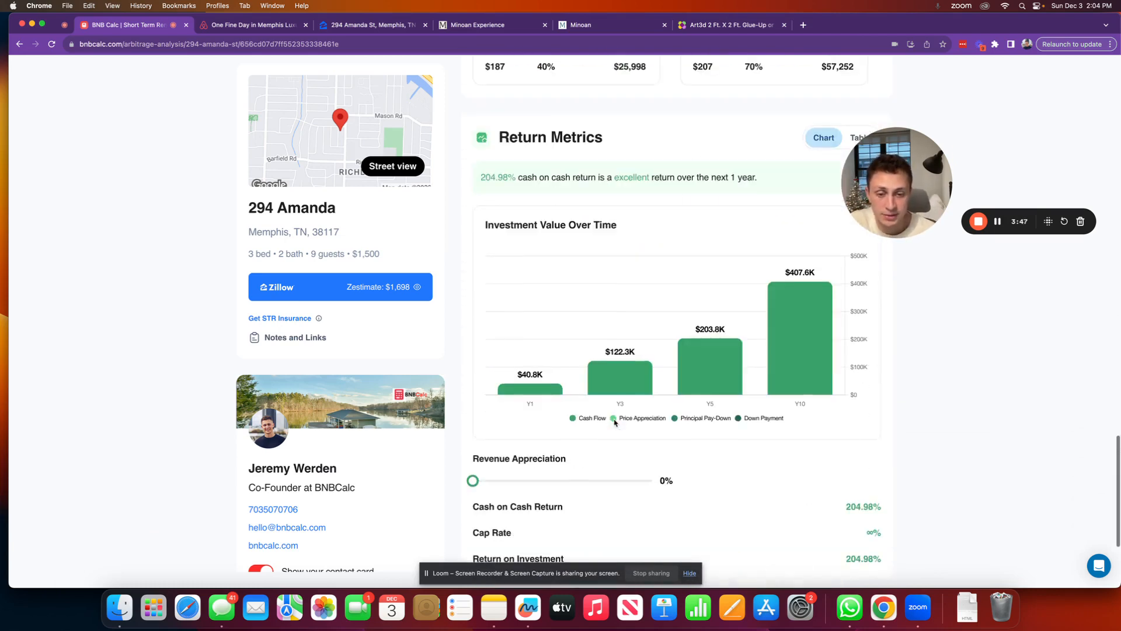
{"action": "scroll", "coordinate": [614, 423], "scroll_direction": "up", "scroll_amount": 2}
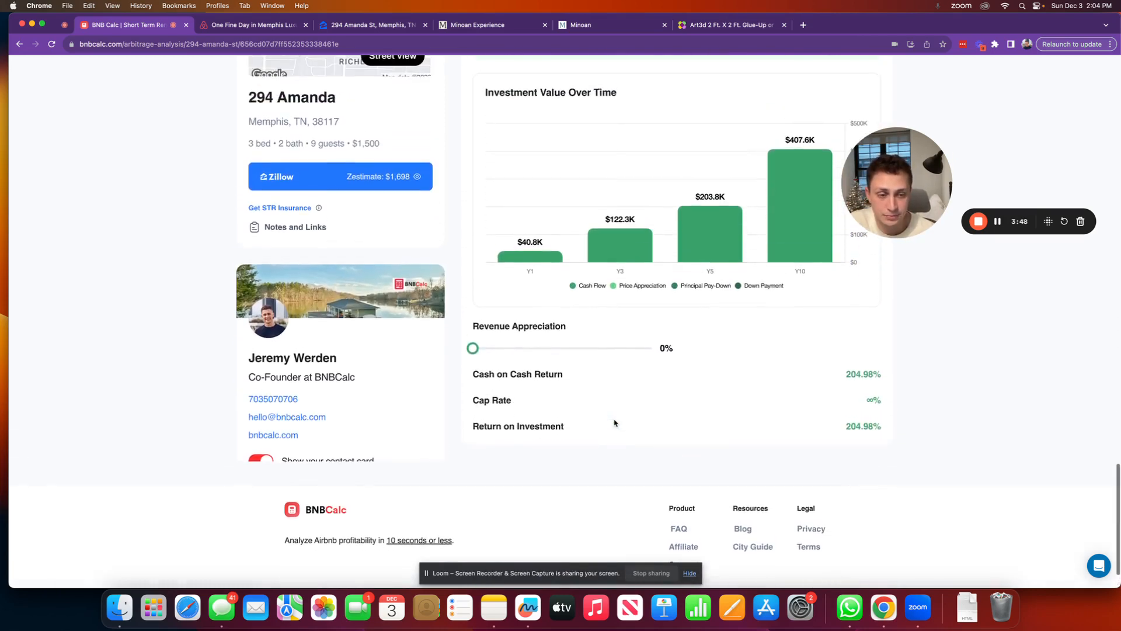
{"action": "scroll", "coordinate": [614, 422], "scroll_direction": "up", "scroll_amount": 1}
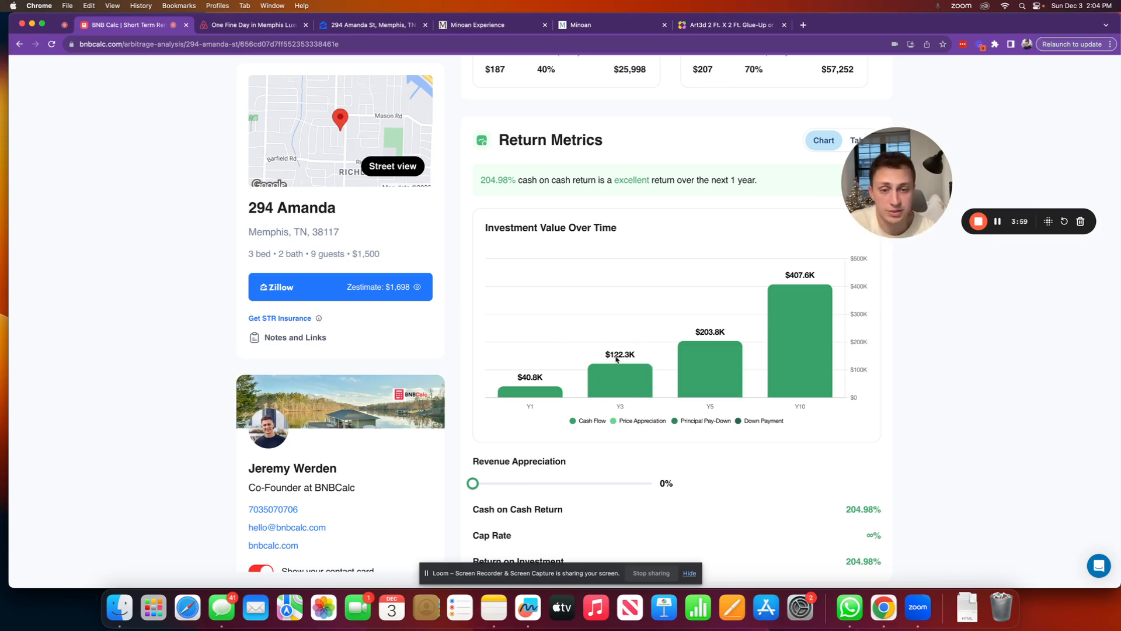
{"action": "scroll", "coordinate": [616, 360], "scroll_direction": "down", "scroll_amount": 1}
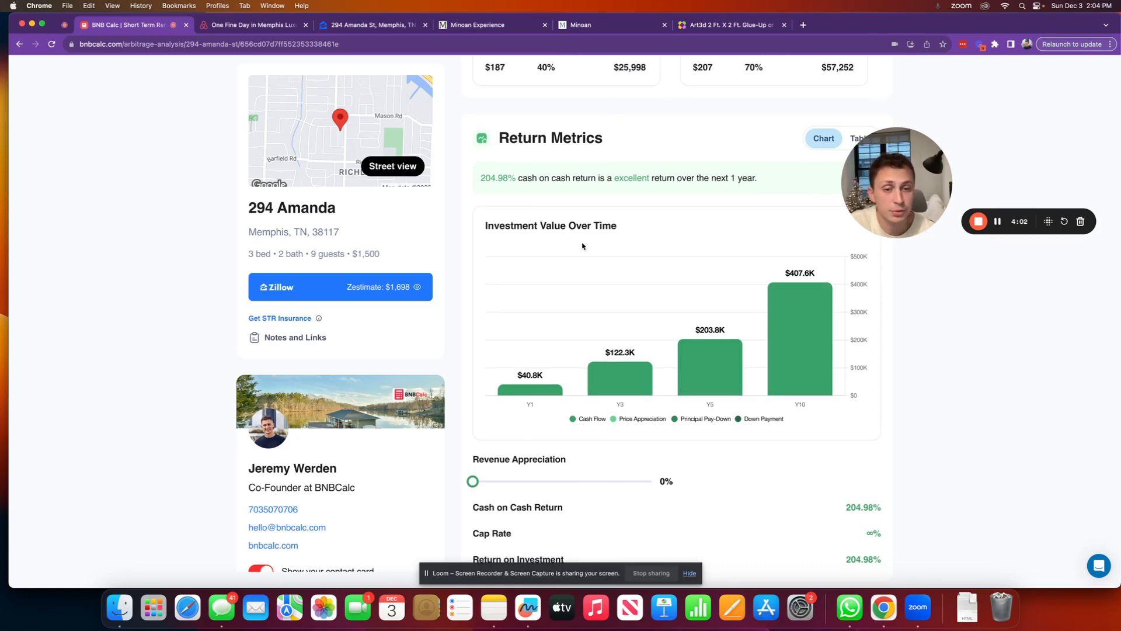
{"action": "scroll", "coordinate": [582, 246], "scroll_direction": "down", "scroll_amount": 5}
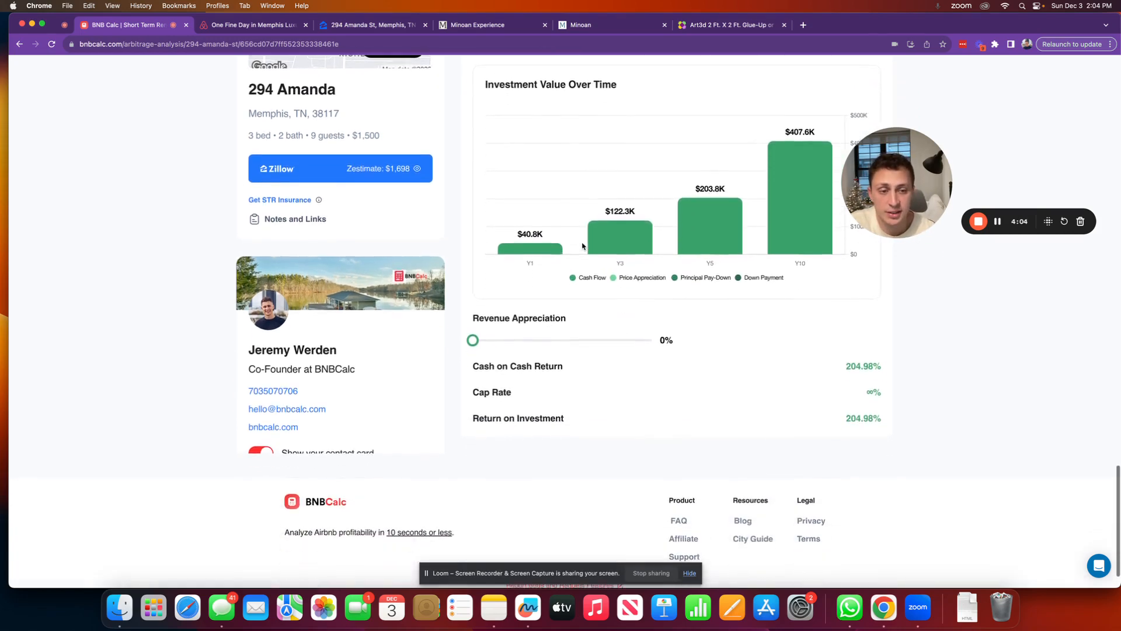
Return to the Financial Summary and compare the yearly profit with the total cash investment
{"action": "scroll", "coordinate": [583, 246], "scroll_direction": "up", "scroll_amount": 8}
{"action": "scroll", "coordinate": [583, 246], "scroll_direction": "up", "scroll_amount": 6}
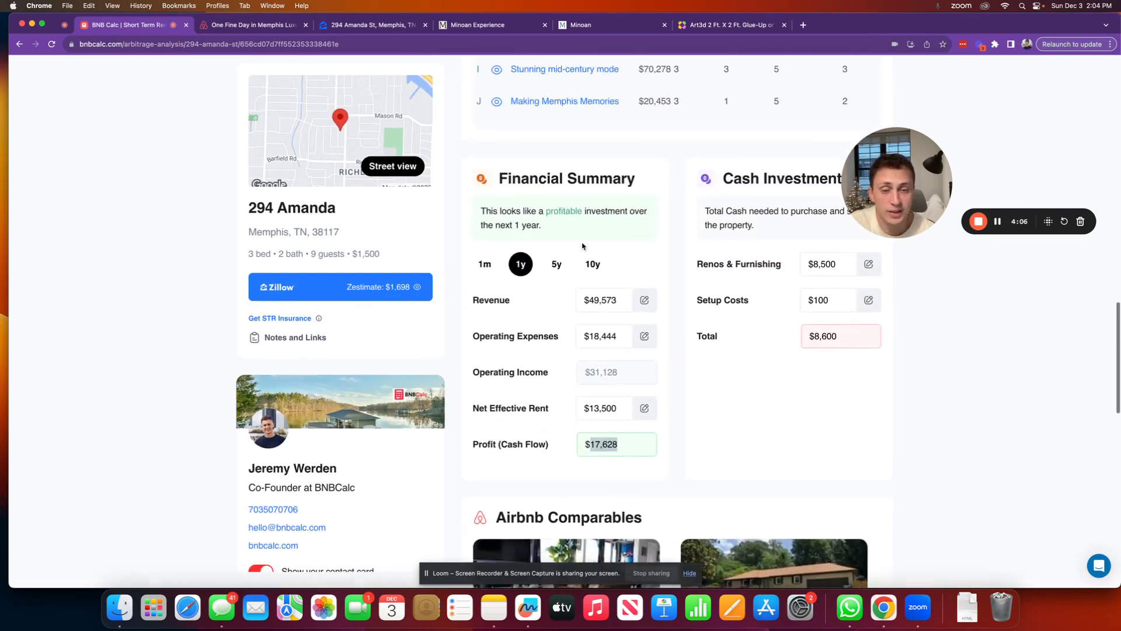
{"action": "scroll", "coordinate": [583, 246], "scroll_direction": "up", "scroll_amount": 1}
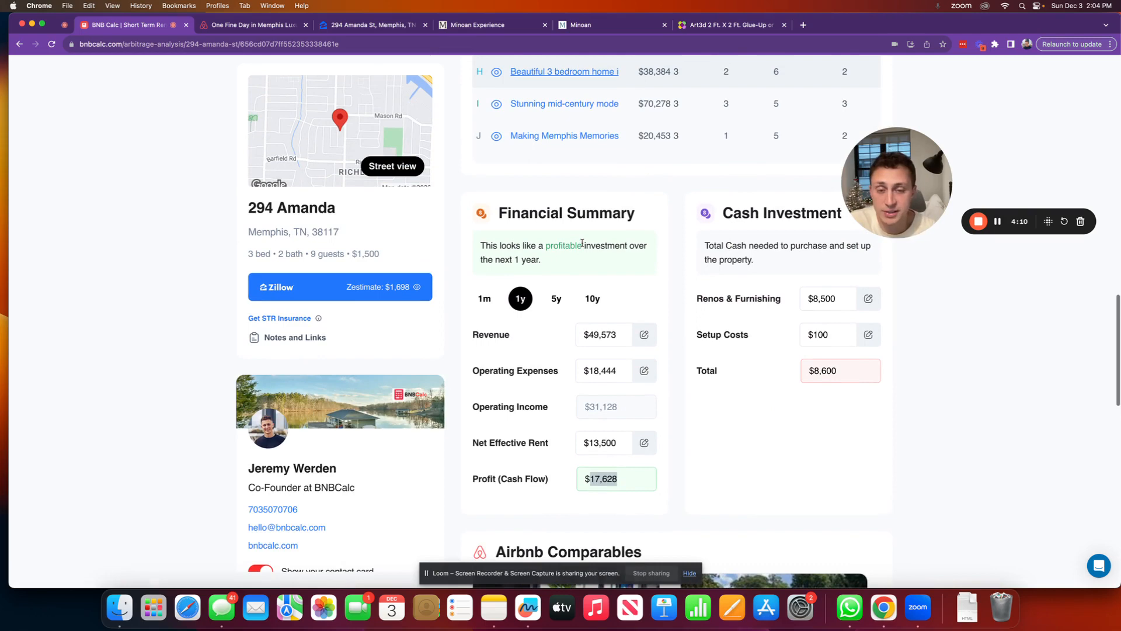
{"action": "scroll", "coordinate": [583, 243], "scroll_direction": "up", "scroll_amount": 1}
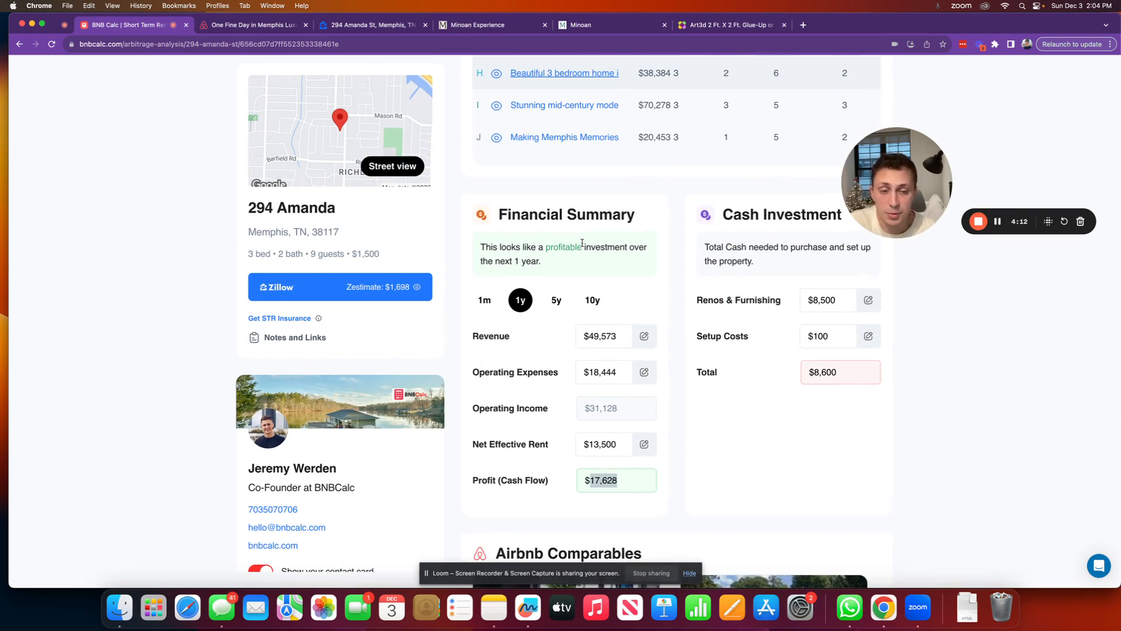
{"action": "scroll", "coordinate": [583, 243], "scroll_direction": "up", "scroll_amount": 1}
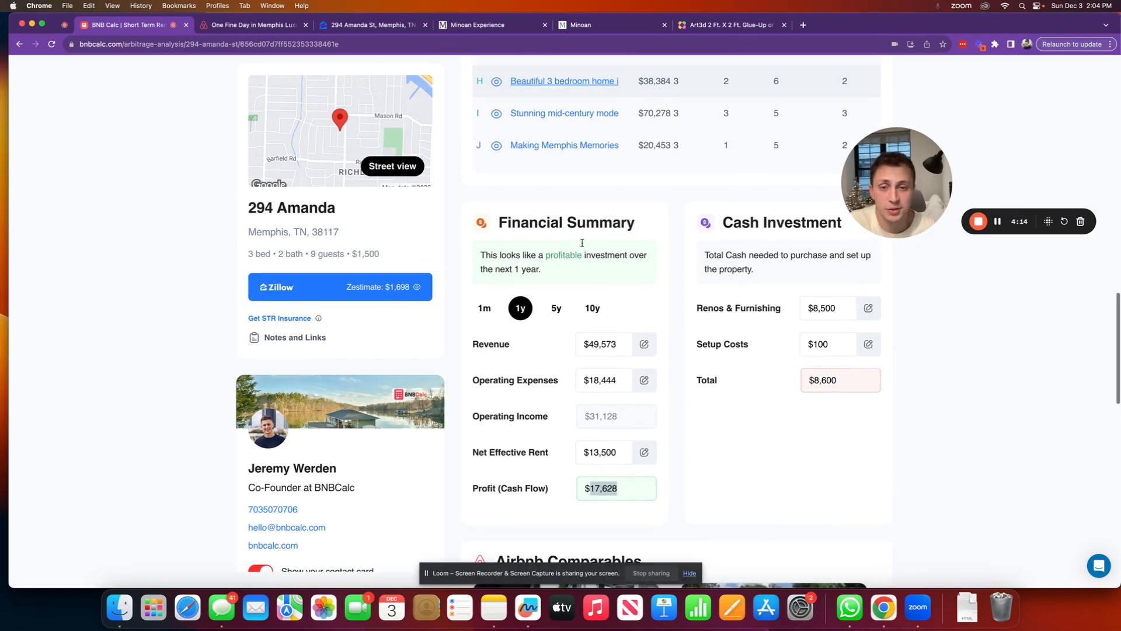